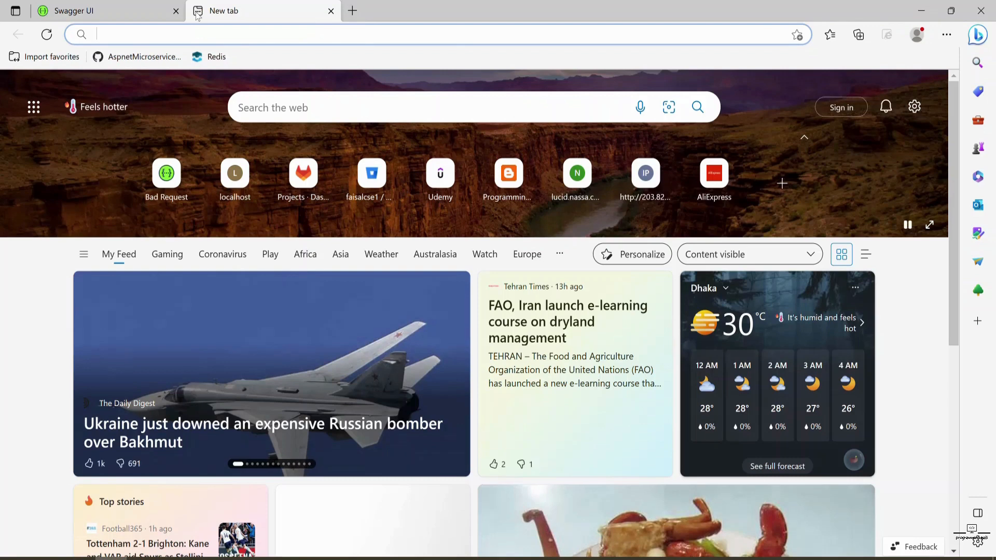
Search the web for "download postman for windows 10" and open the official Postman download page
{"action": "type", "text": "d"}
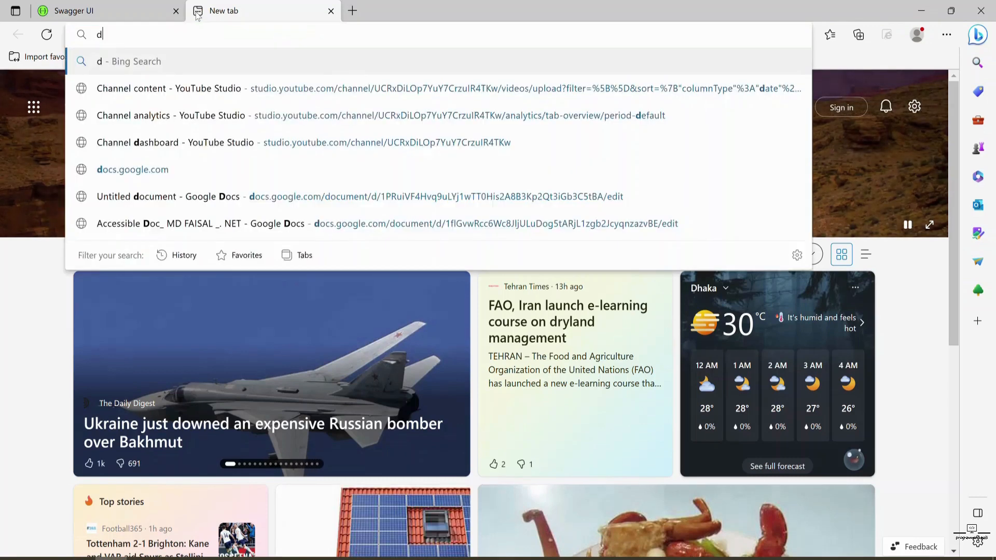
{"action": "type", "text": "own"}
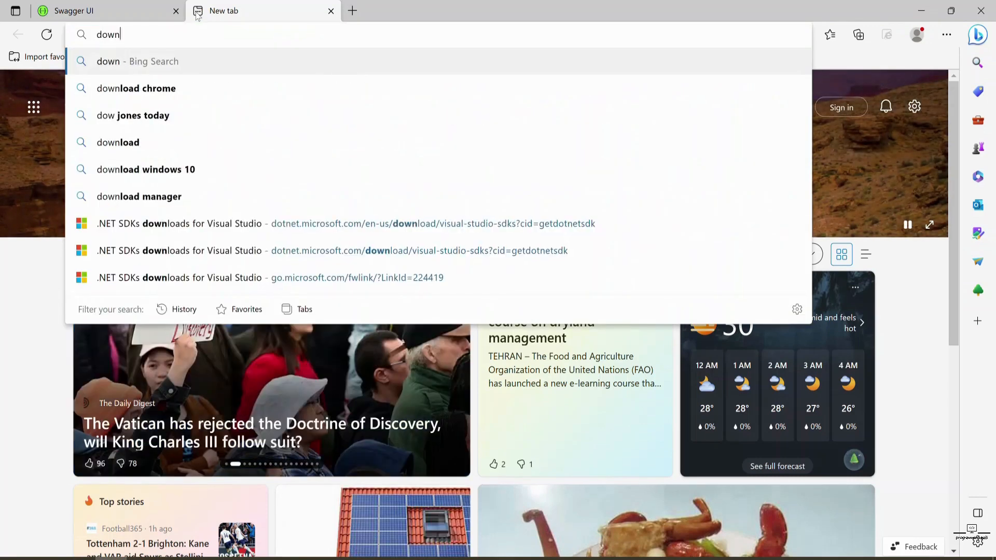
{"action": "type", "text": "load postman"}
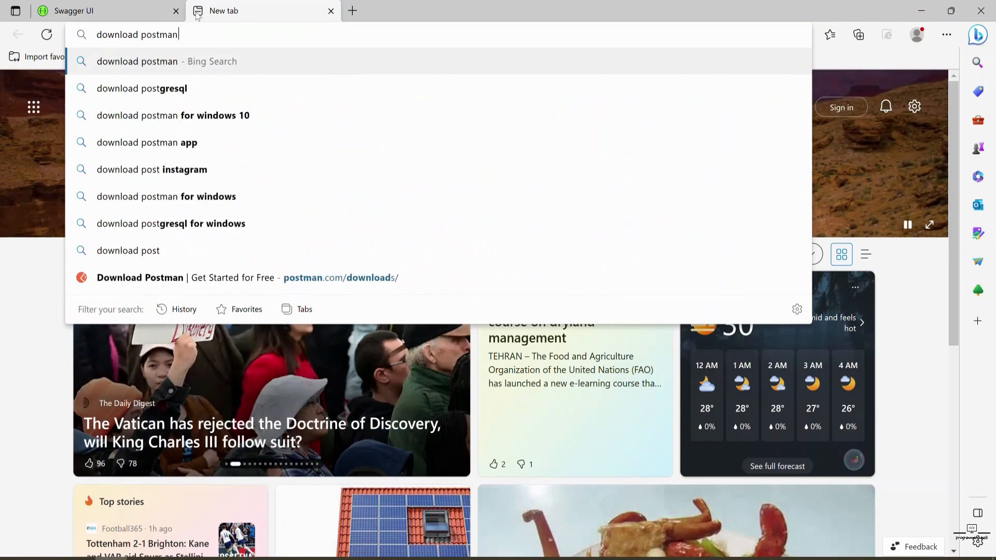
{"action": "key", "text": "Down"}
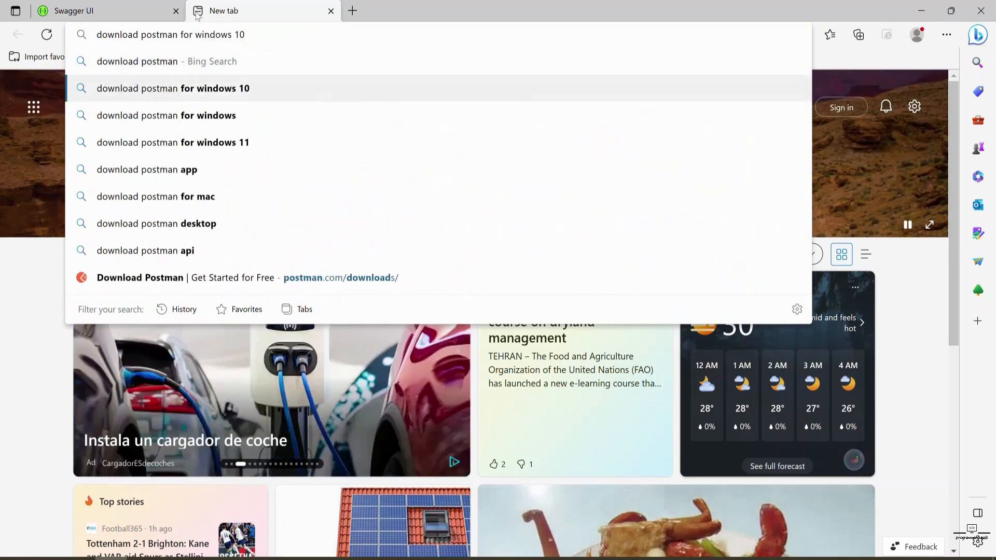
{"action": "key", "text": "Return"}
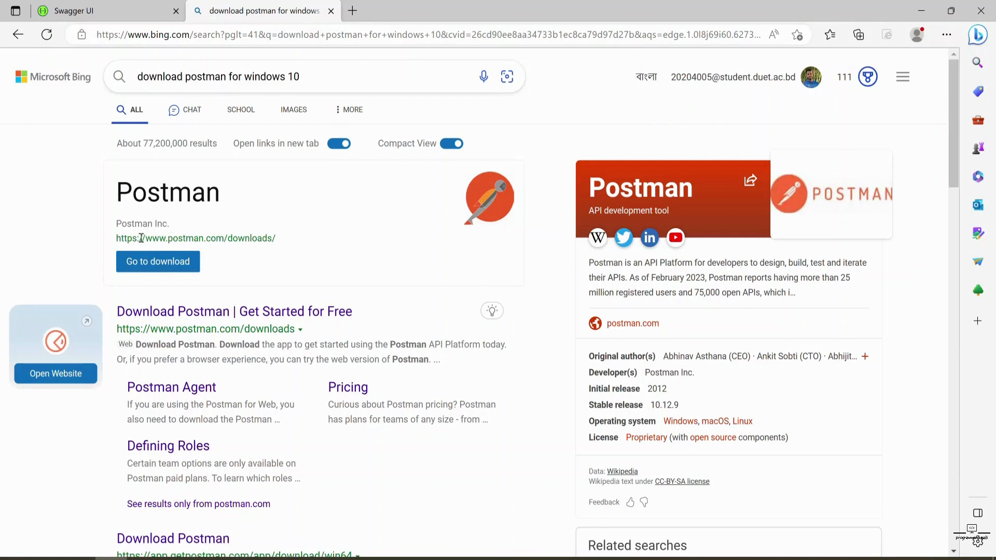
{"action": "left_click", "coordinate": [145, 268]}
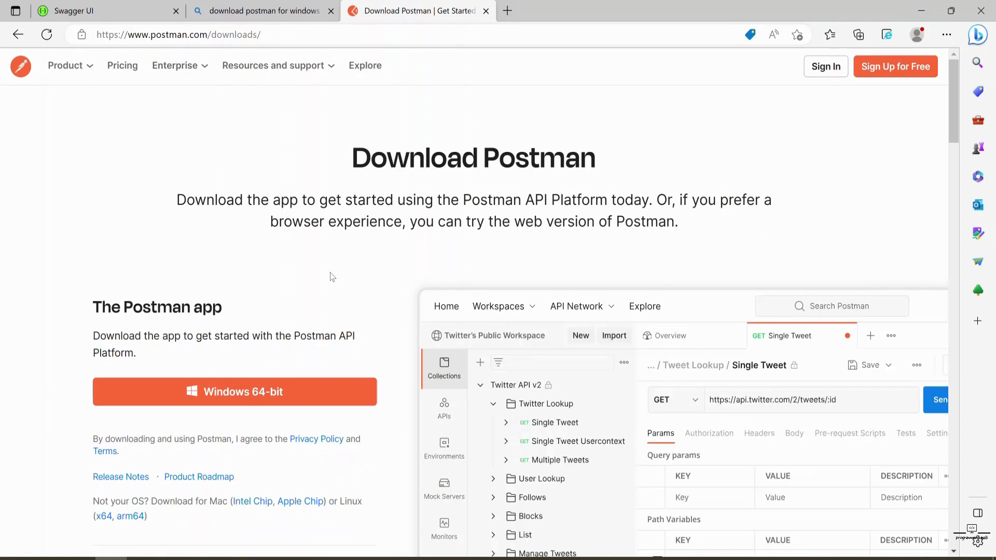
Show the downloaded Postman-win64-Setup.exe in its folder and run it to install Postman
{"action": "scroll", "coordinate": [269, 341], "scroll_direction": "down", "scroll_amount": 3}
{"action": "scroll", "coordinate": [270, 341], "scroll_direction": "up", "scroll_amount": 1}
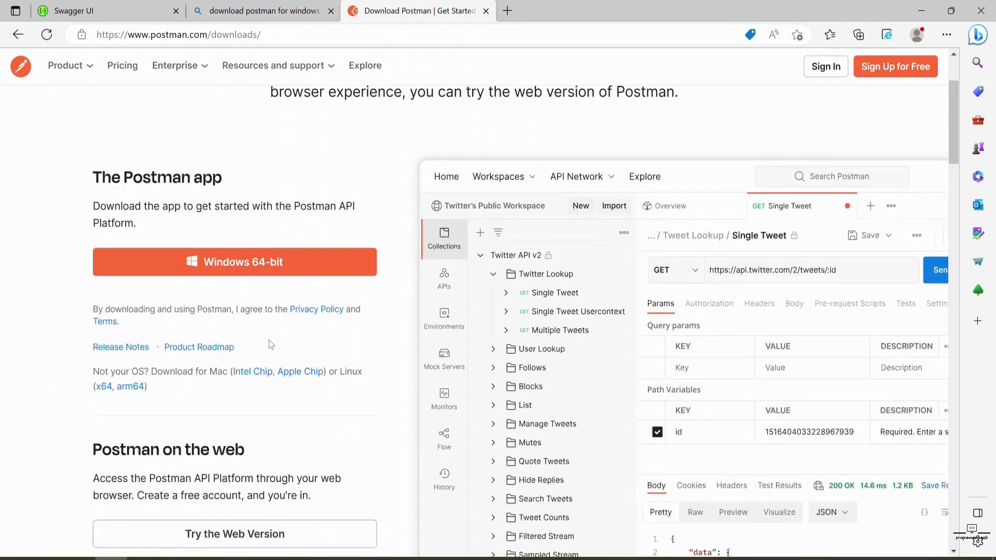
{"action": "scroll", "coordinate": [270, 340], "scroll_direction": "down", "scroll_amount": 1}
{"action": "scroll", "coordinate": [269, 340], "scroll_direction": "up", "scroll_amount": 1}
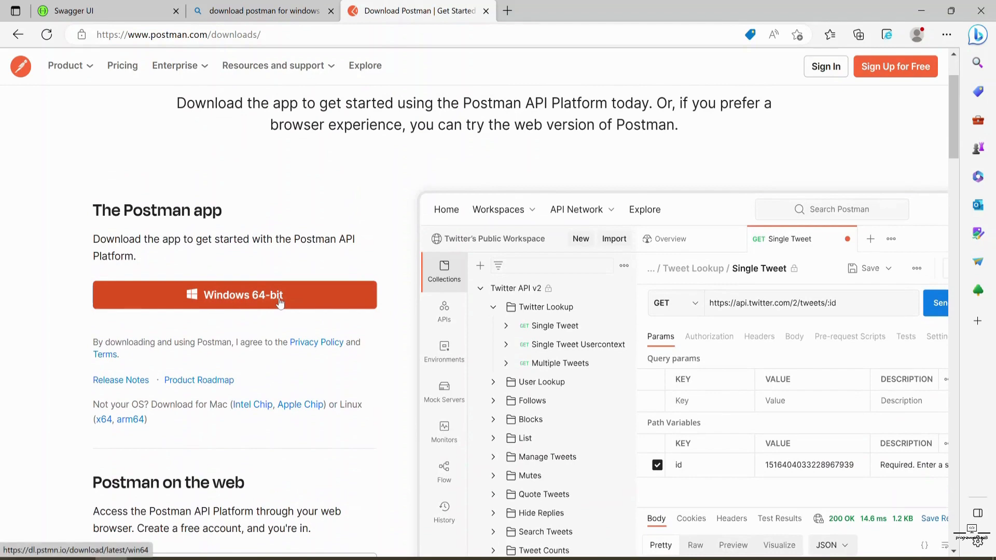
{"action": "scroll", "coordinate": [280, 304], "scroll_direction": "up", "scroll_amount": 2}
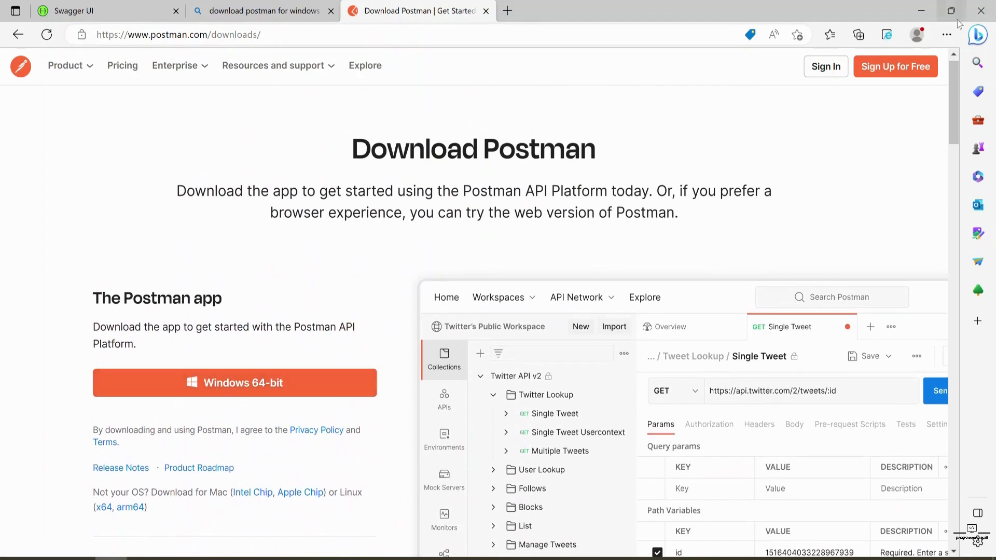
{"action": "left_click", "coordinate": [948, 37]}
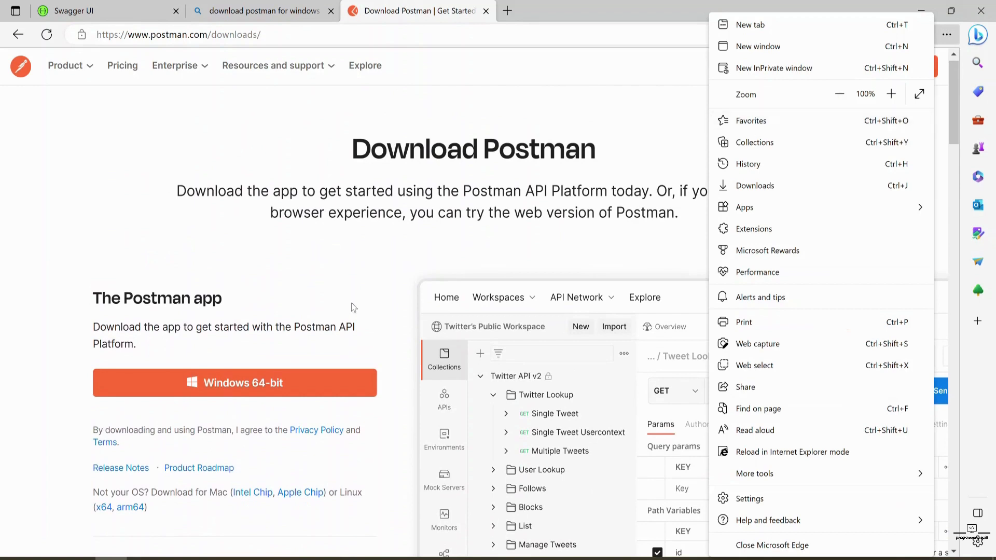
{"action": "left_click", "coordinate": [784, 183]}
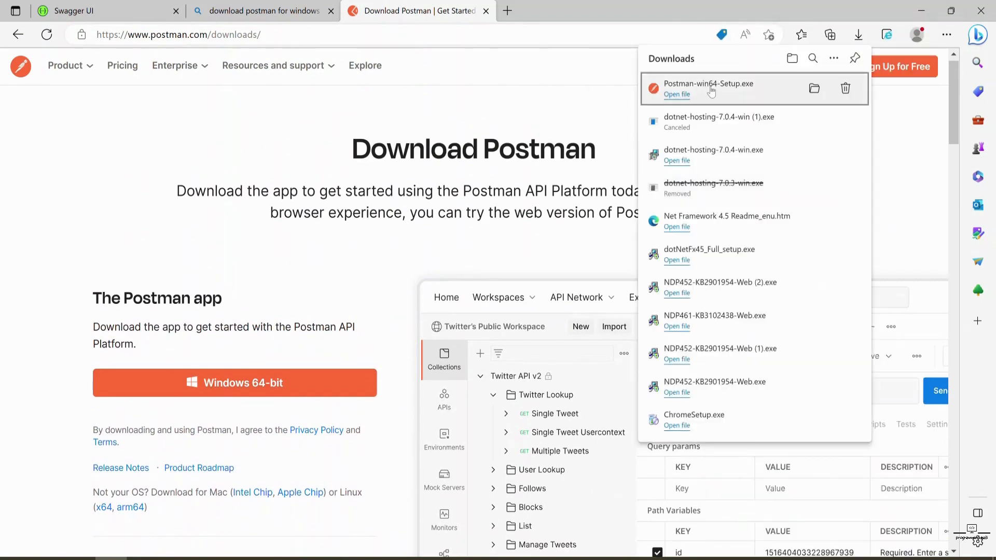
{"action": "left_click", "coordinate": [814, 89]}
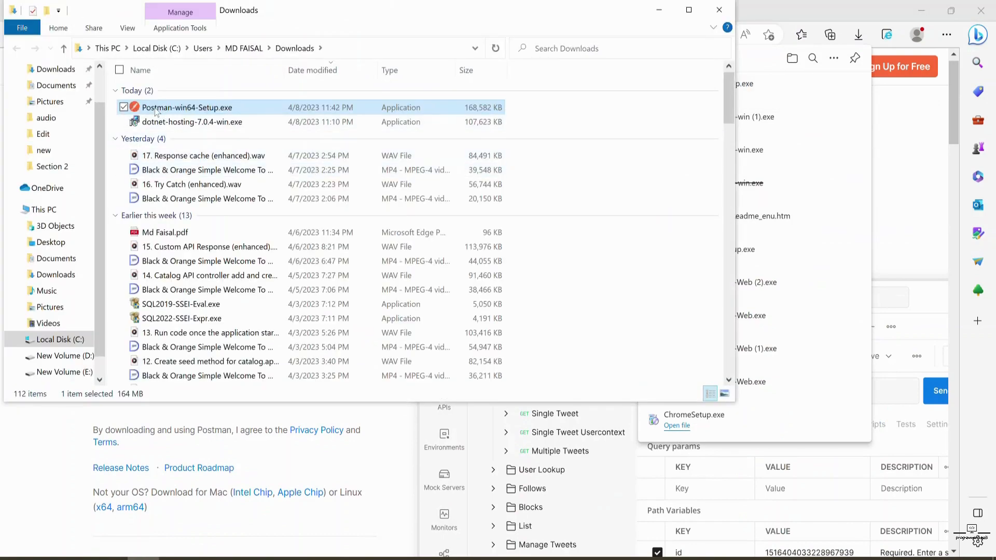
{"action": "double_click", "coordinate": [156, 109]}
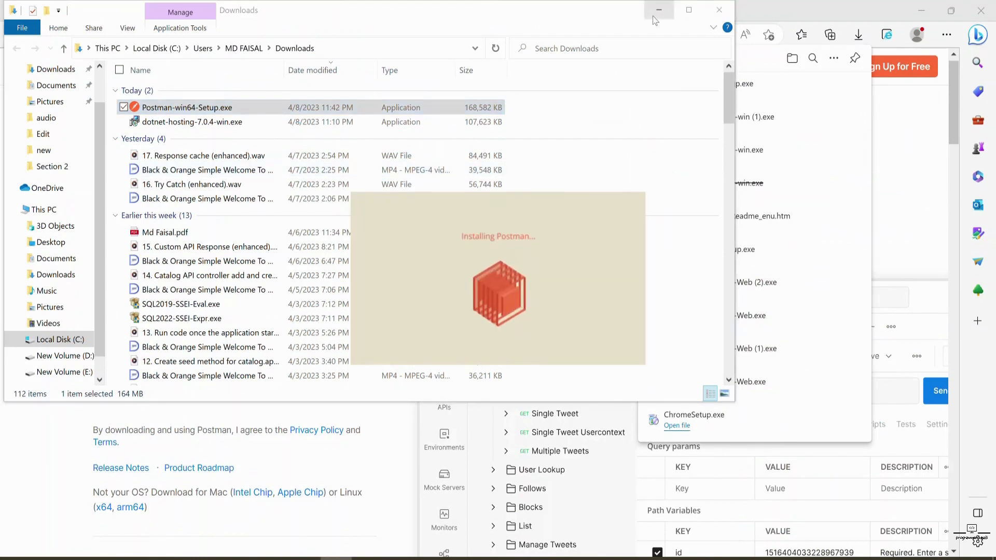
Minimise the Downloads folder window and switch to the newly installed Postman
{"action": "left_click", "coordinate": [656, 16]}
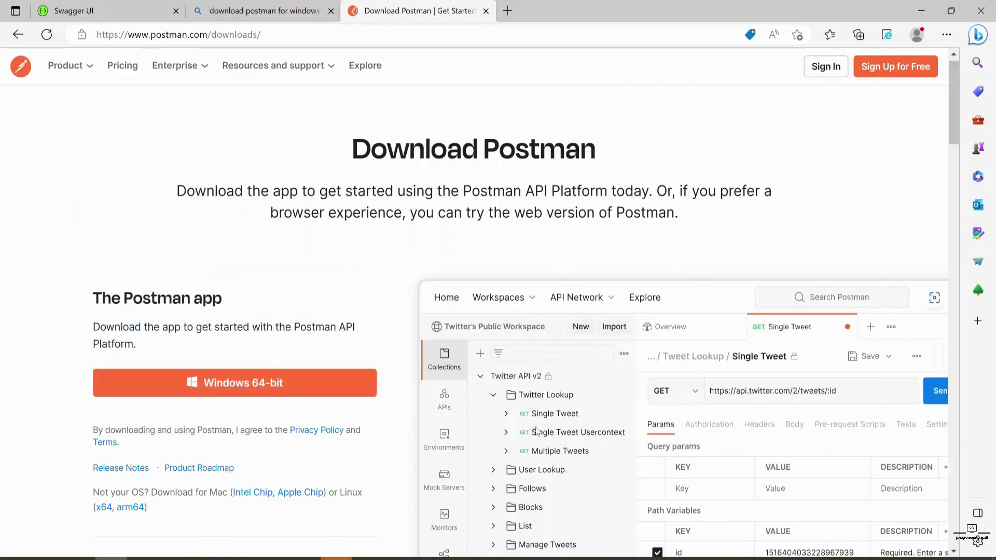
{"action": "left_click", "coordinate": [336, 559]}
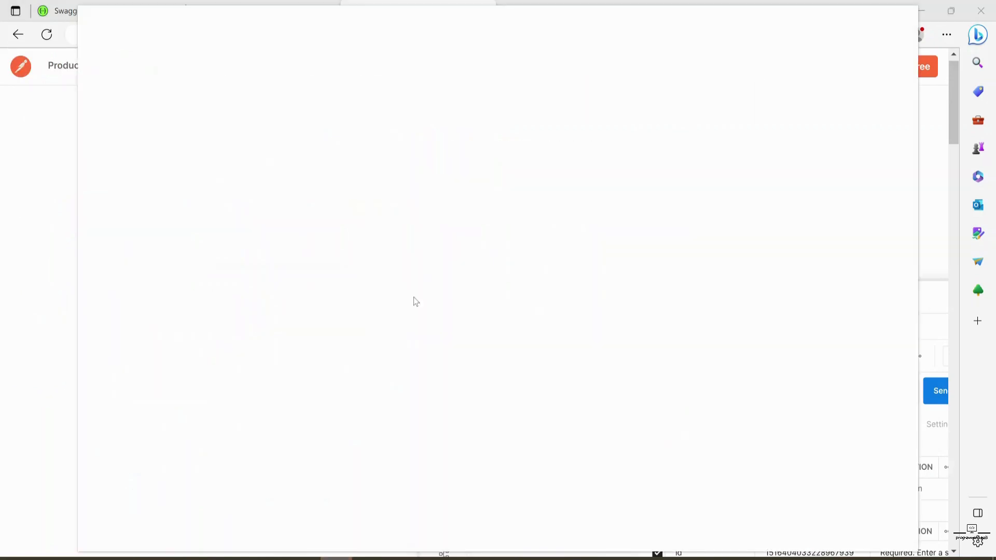
{"action": "left_click", "coordinate": [922, 10]}
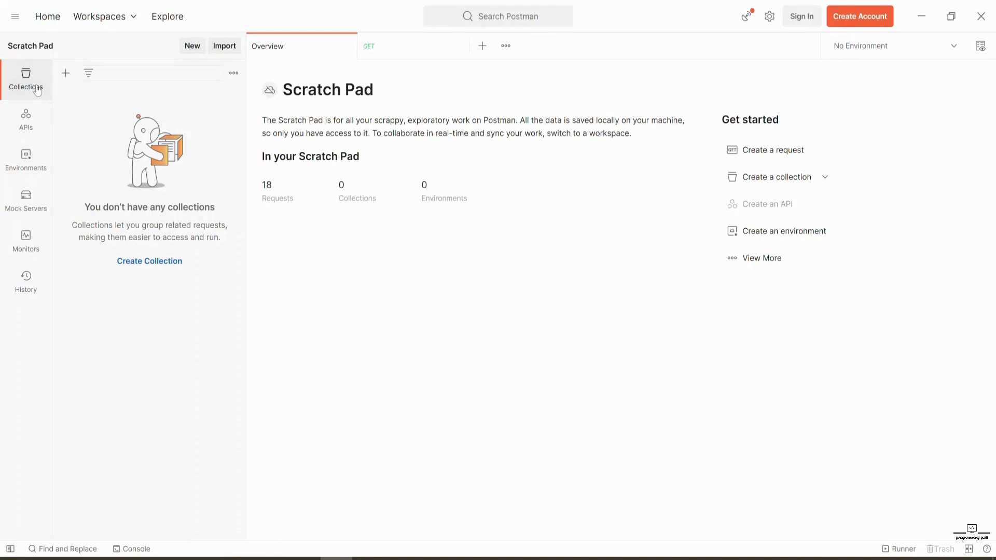
Create a new collection in the Scratch Pad and name it Catalog.API
{"action": "left_click", "coordinate": [65, 73]}
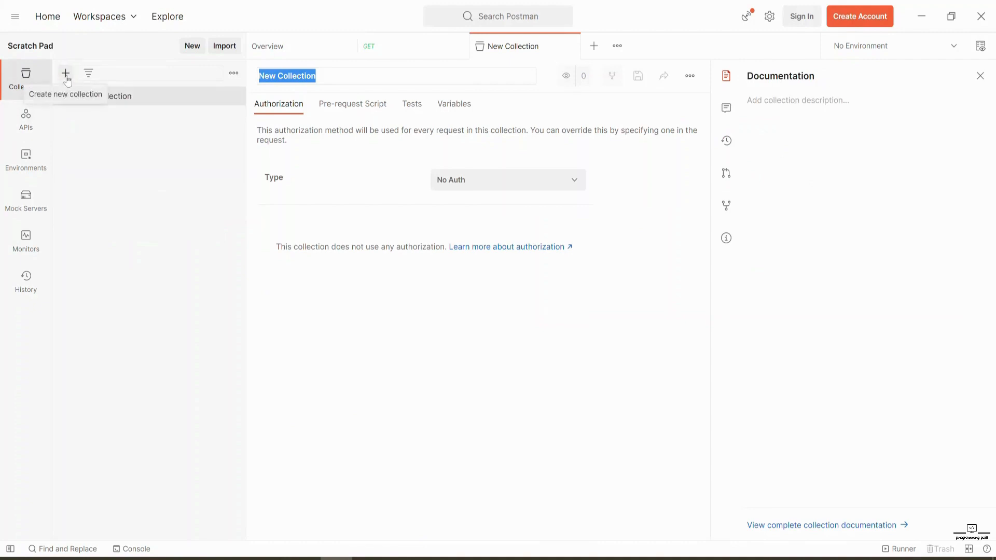
{"action": "key", "text": "BackSpace"}
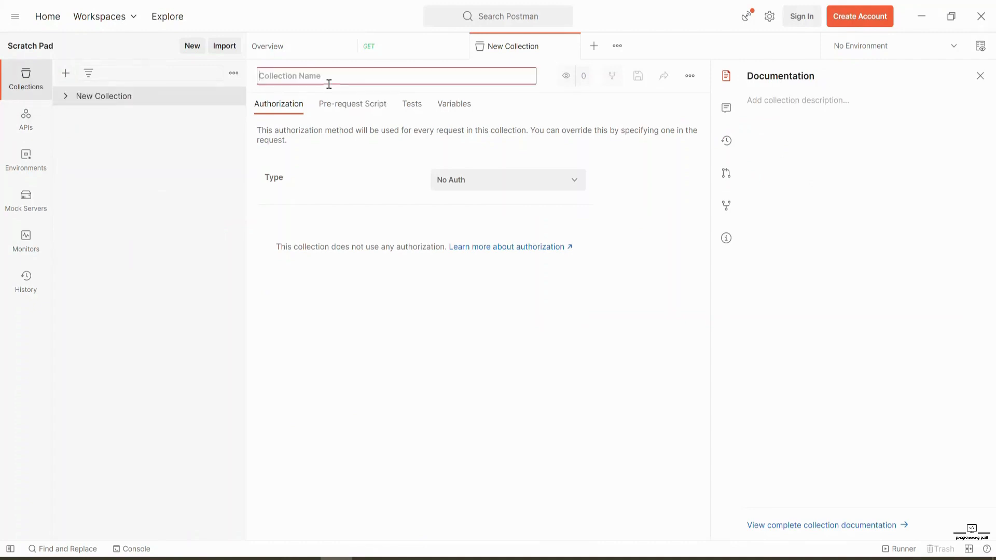
{"action": "type", "text": "Cata"}
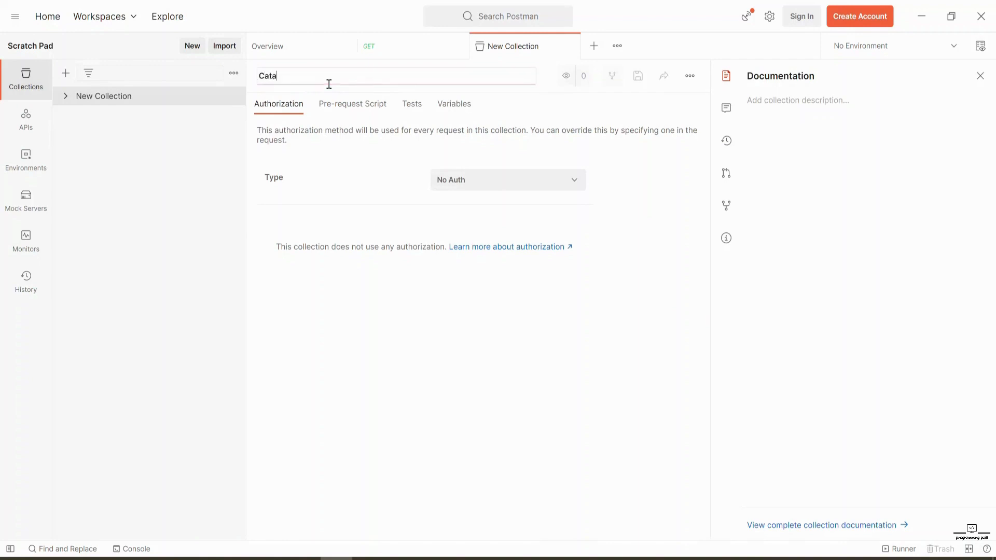
{"action": "type", "text": "log.API"}
{"action": "left_click", "coordinate": [161, 161]}
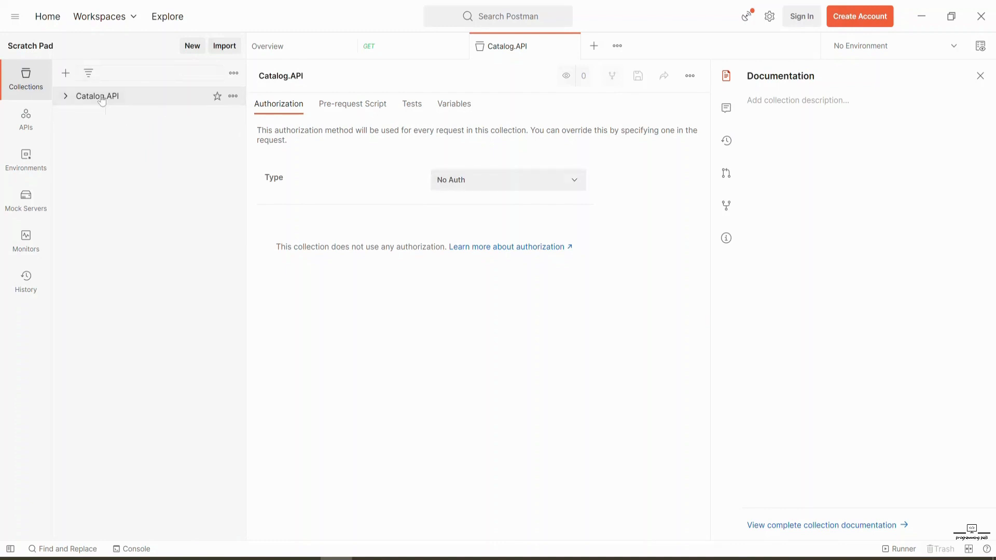
Add a request to the Catalog.API collection and name it GetProducts
{"action": "left_click", "coordinate": [233, 96]}
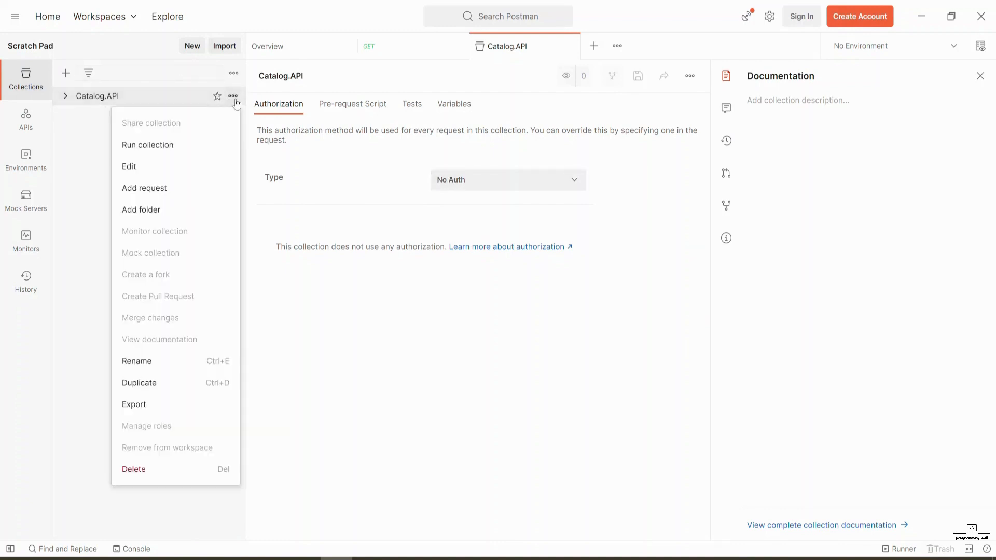
{"action": "left_click", "coordinate": [167, 189]}
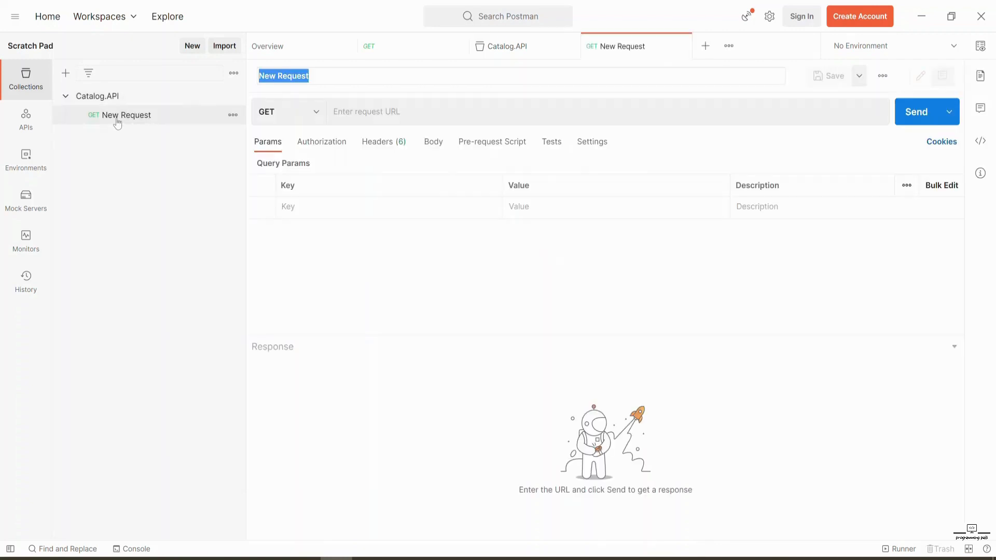
{"action": "left_click", "coordinate": [324, 78]}
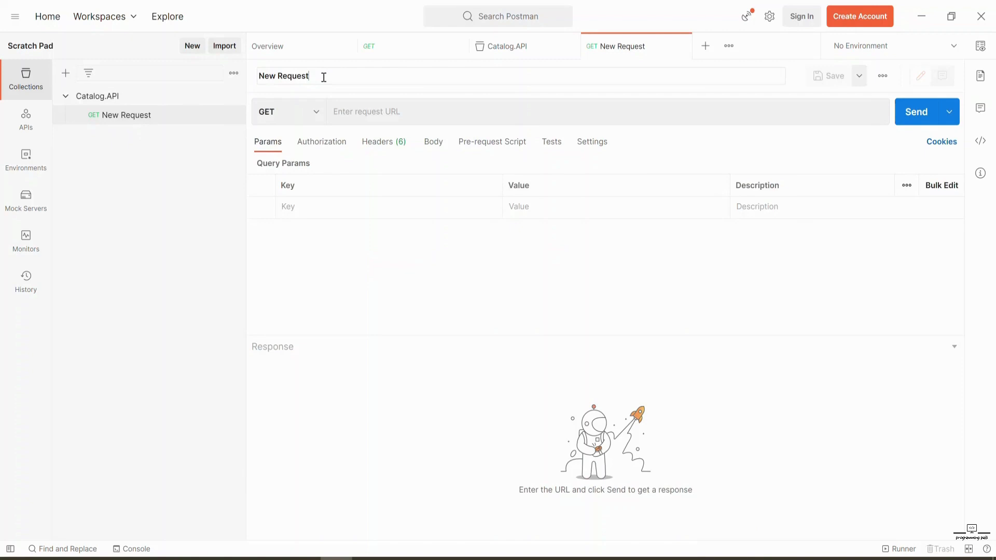
{"action": "key", "text": "BackSpace"}
{"action": "key", "text": "BackSpace"}
{"action": "key", "text": "BackSpace"}
{"action": "key", "text": "BackSpace"}
{"action": "key", "text": "BackSpace"}
{"action": "key", "text": "BackSpace"}
{"action": "key", "text": "BackSpace"}
{"action": "key", "text": "BackSpace"}
{"action": "key", "text": "BackSpace"}
{"action": "key", "text": "BackSpace"}
{"action": "key", "text": "BackSpace"}
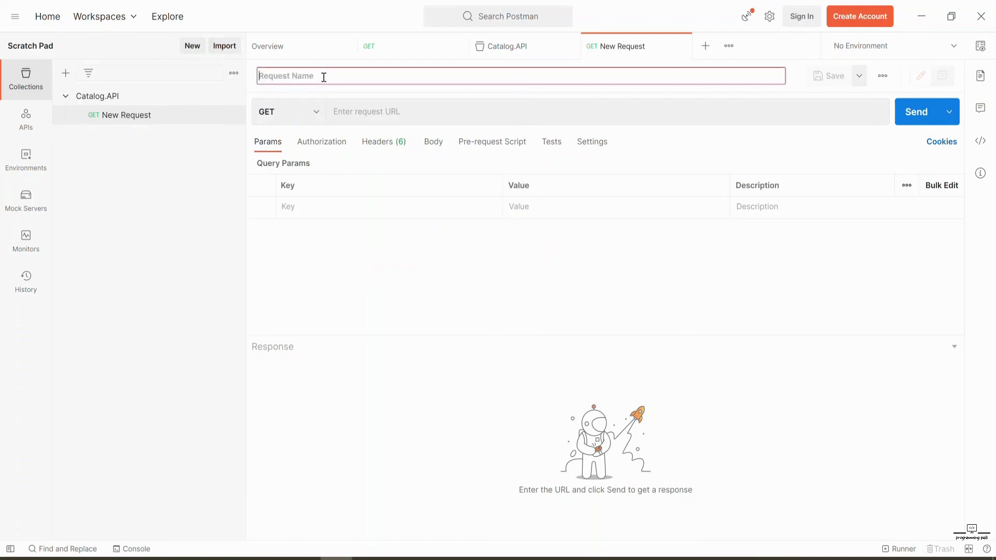
{"action": "type", "text": "Get"}
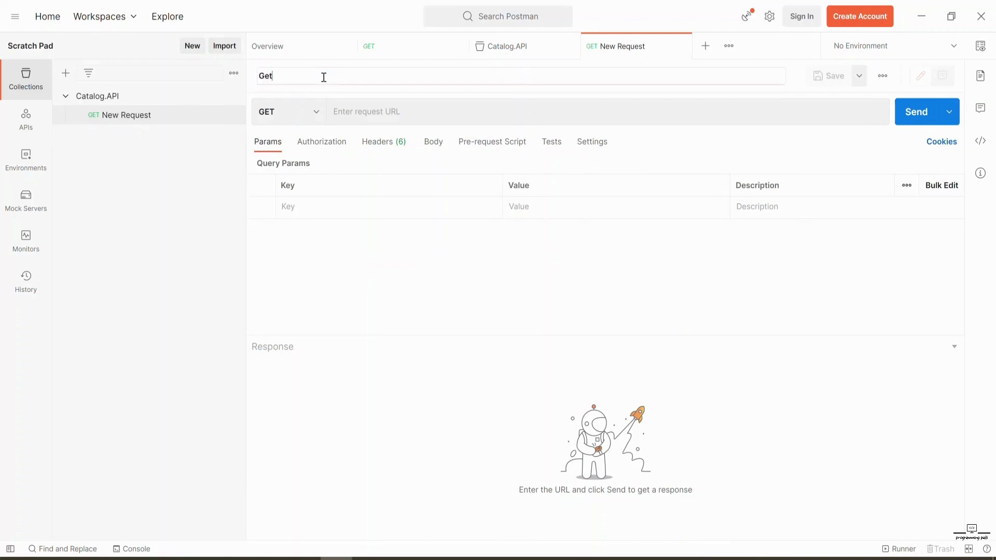
{"action": "type", "text": "Products"}
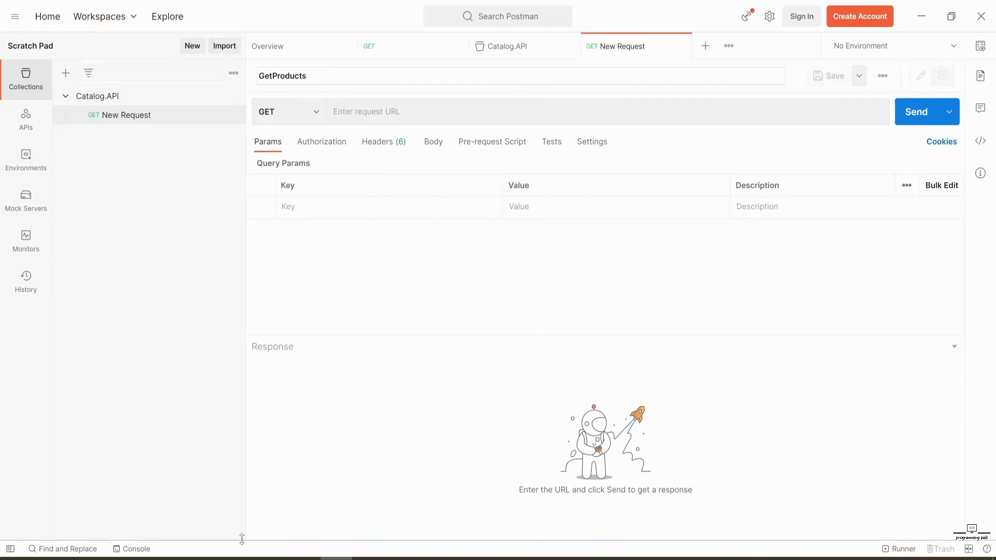
{"action": "key", "text": "Return"}
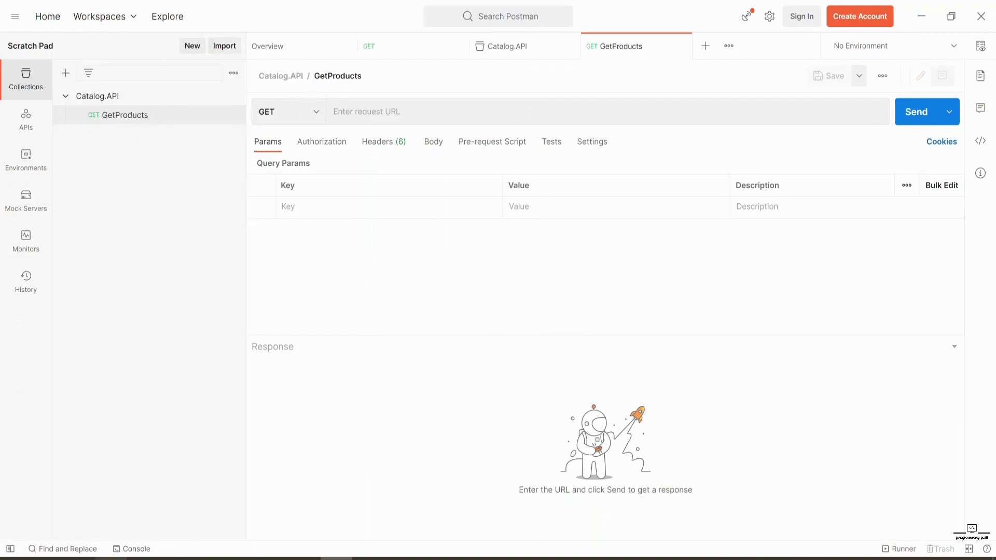
Switch to the Swagger page in the browser, expand the GetProducts endpoint and copy the host address 192.168.0.105:81
{"action": "key", "text": "alt+Tab"}
{"action": "left_click", "coordinate": [119, 11]}
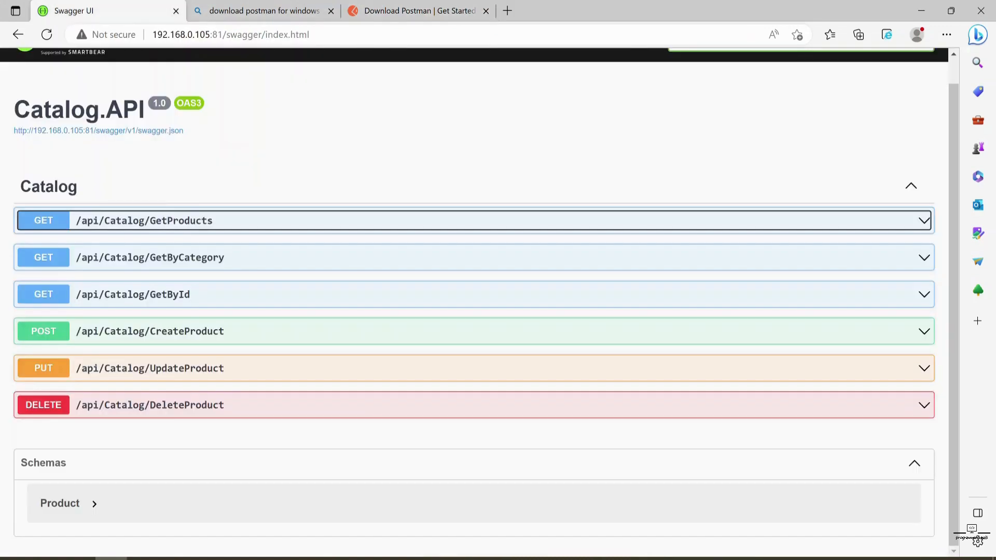
{"action": "left_click", "coordinate": [179, 223]}
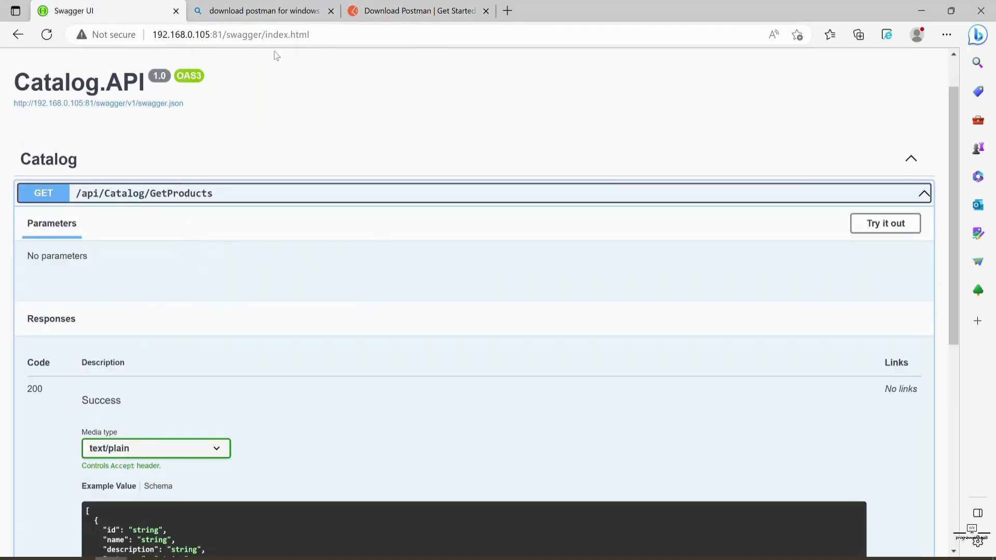
{"action": "left_click_drag", "start_coordinate": [223, 34], "coordinate": [154, 36]}
{"action": "key", "text": "ctrl+c"}
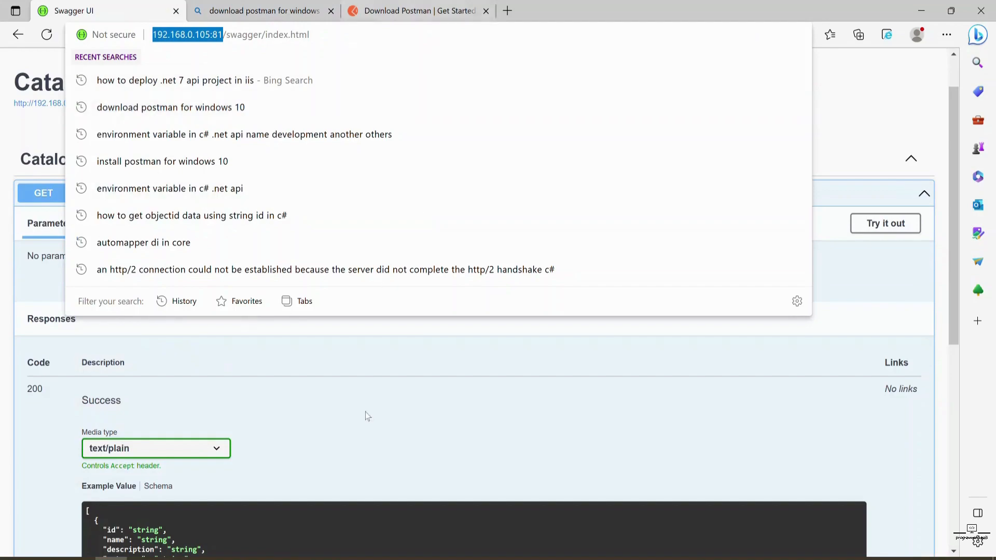
{"action": "key", "text": "alt+Tab"}
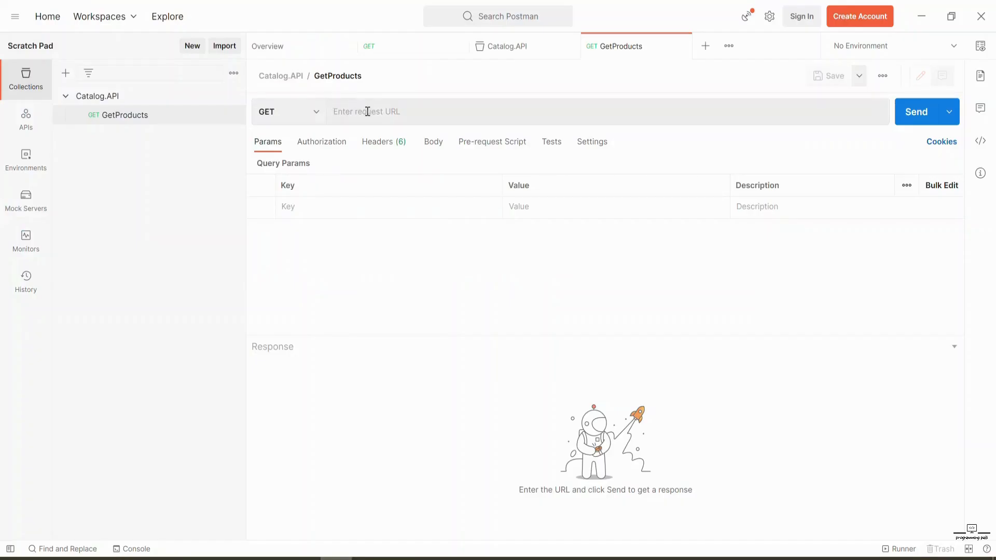
{"action": "left_click", "coordinate": [368, 111]}
{"action": "key", "text": "ctrl+v"}
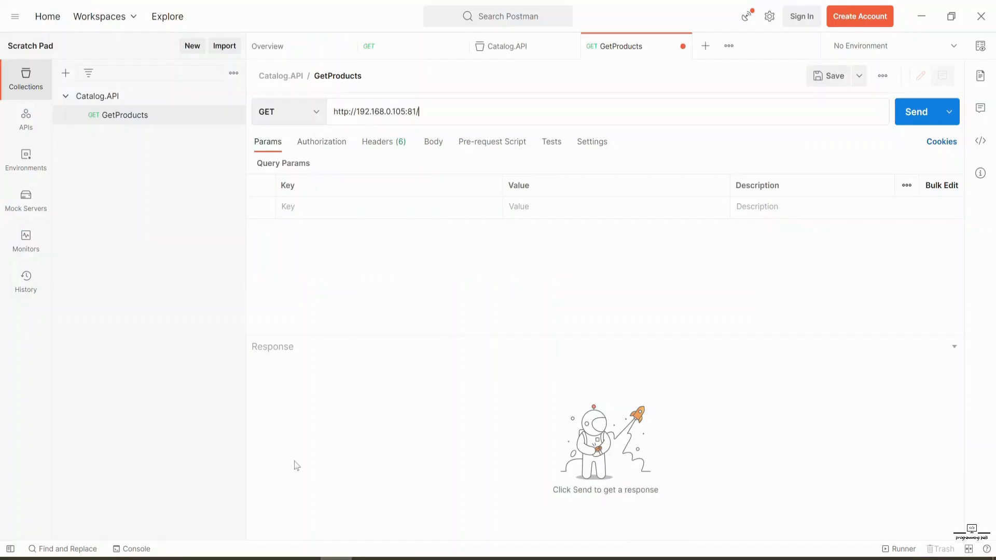
Switch to the Swagger page in the browser, execute the GetProducts endpoint and copy the path /api/Catalog/GetProducts from its request URL
{"action": "key", "text": "alt+Tab"}
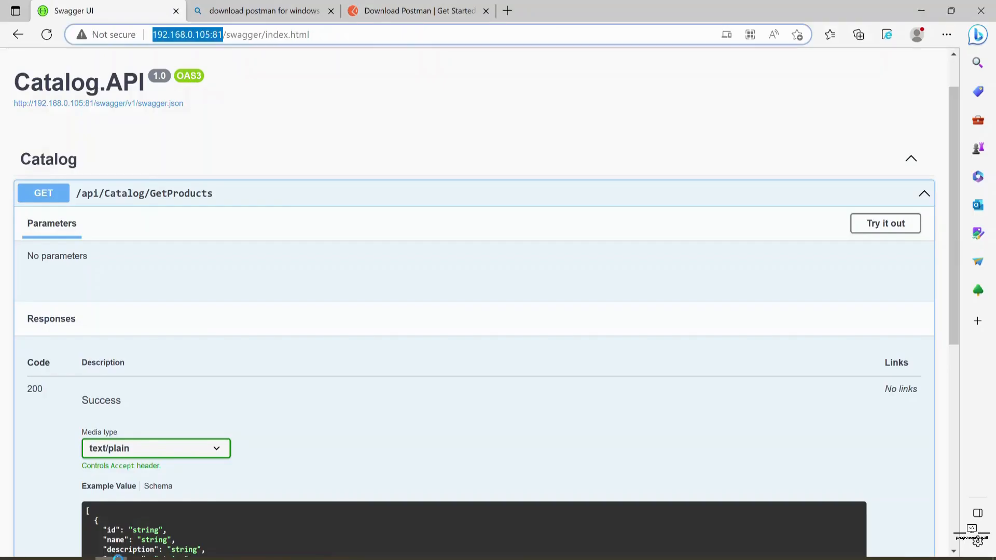
{"action": "scroll", "coordinate": [205, 336], "scroll_direction": "down", "scroll_amount": 4}
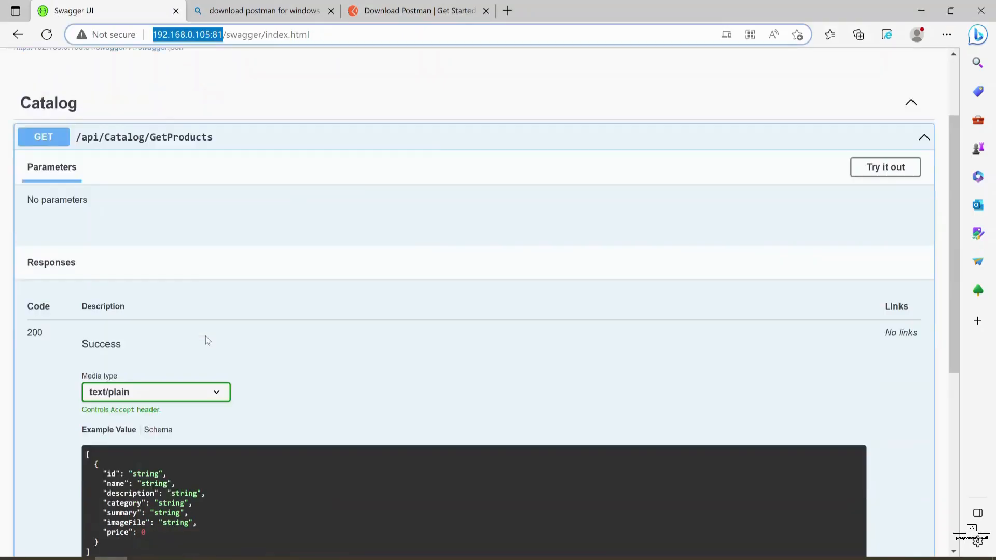
{"action": "scroll", "coordinate": [388, 290], "scroll_direction": "up", "scroll_amount": 3}
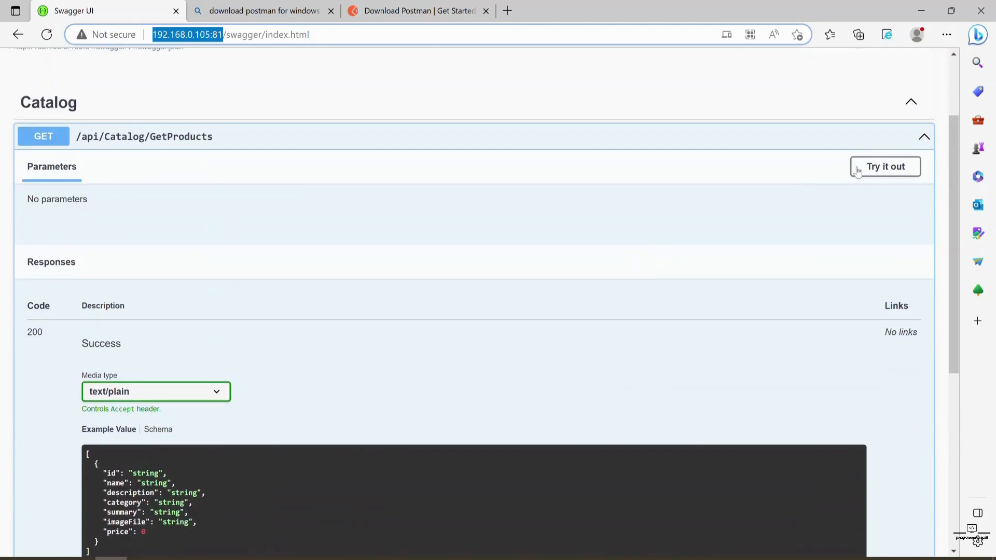
{"action": "left_click", "coordinate": [870, 171]}
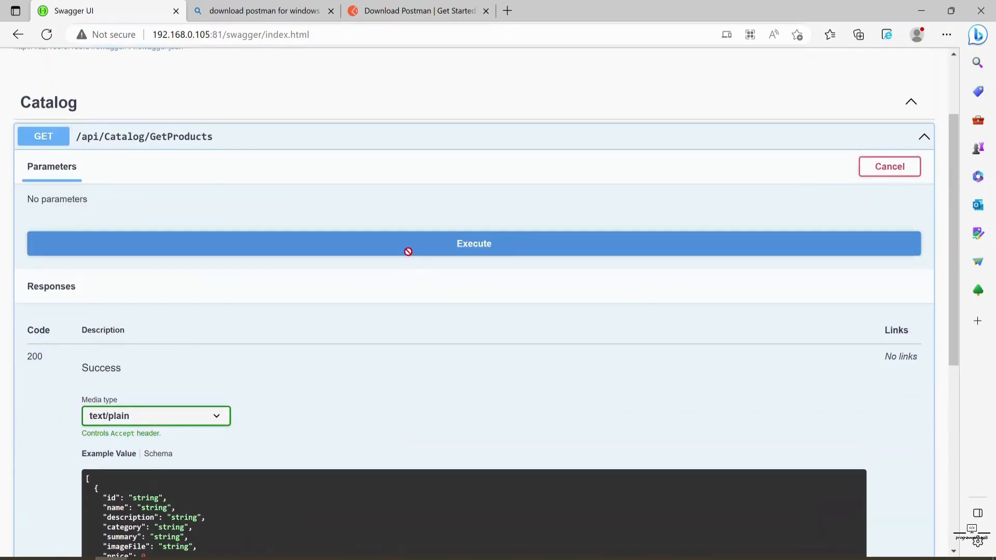
{"action": "left_click", "coordinate": [408, 248]}
{"action": "scroll", "coordinate": [356, 420], "scroll_direction": "down", "scroll_amount": 3}
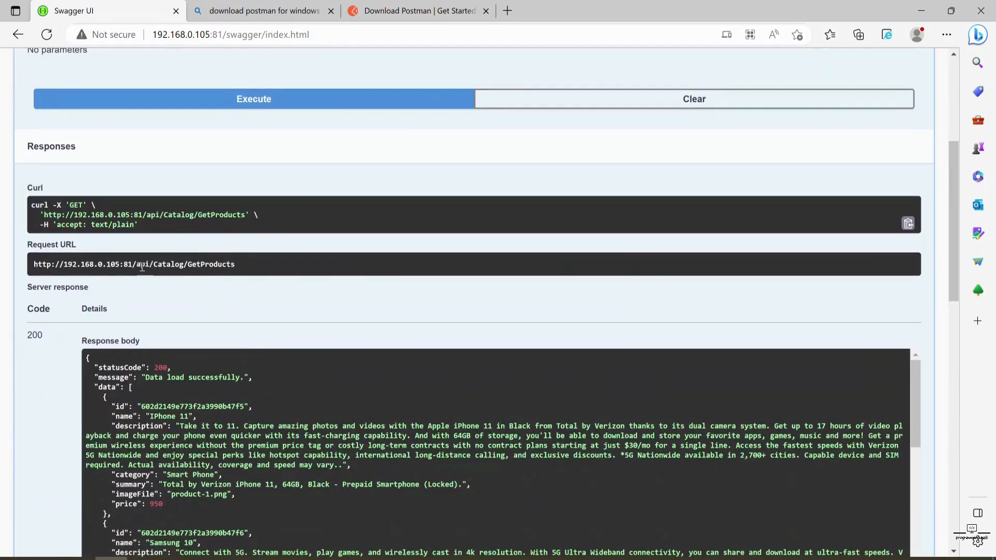
{"action": "left_click_drag", "start_coordinate": [134, 265], "coordinate": [235, 265]}
{"action": "key", "text": "ctrl+c"}
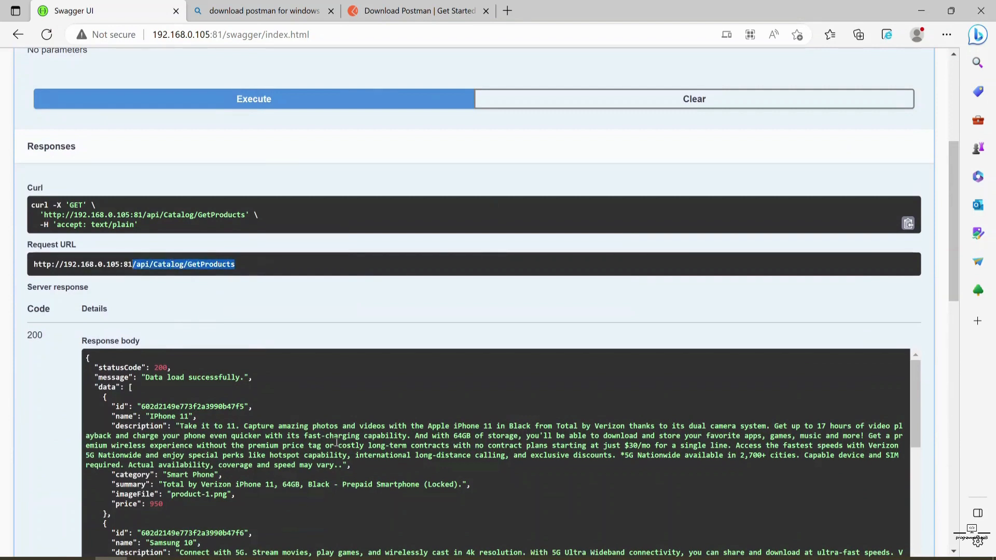
{"action": "left_click", "coordinate": [336, 558]}
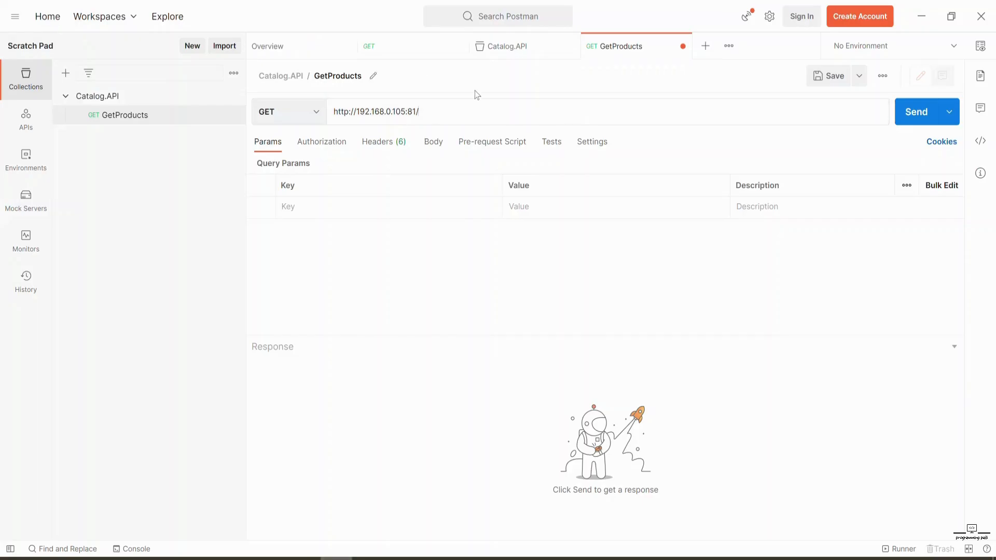
{"action": "key", "text": "ctrl+v"}
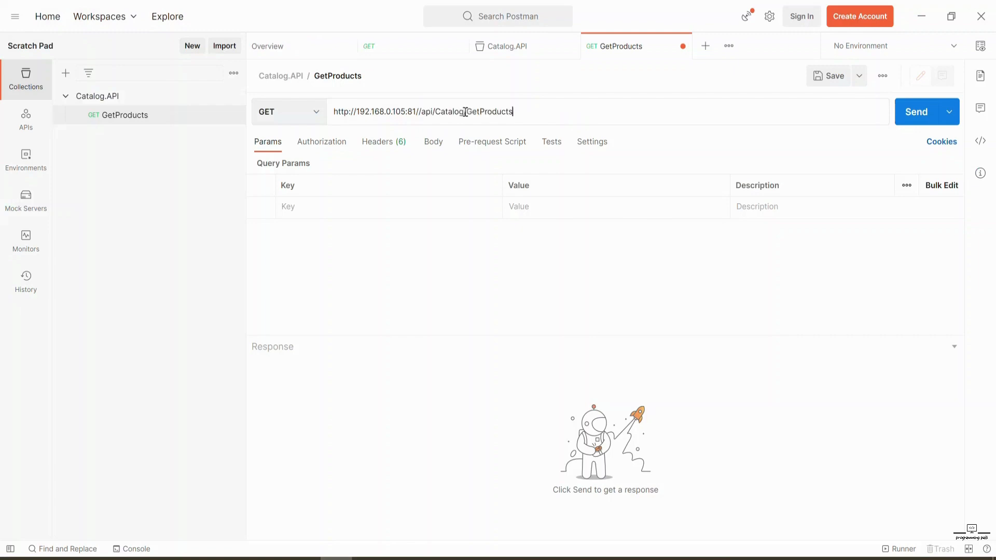
{"action": "left_click", "coordinate": [423, 111]}
{"action": "key", "text": "BackSpace"}
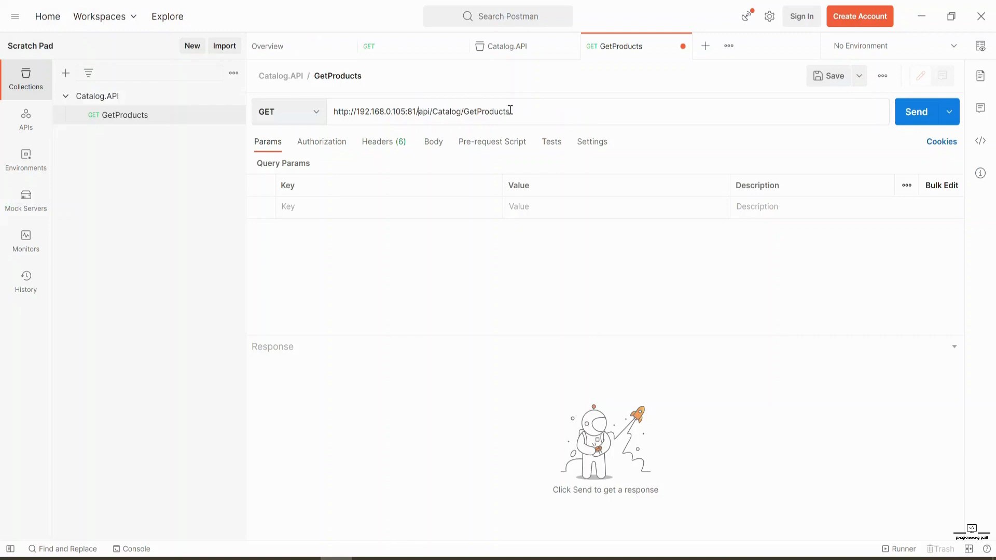
{"action": "left_click", "coordinate": [306, 112]}
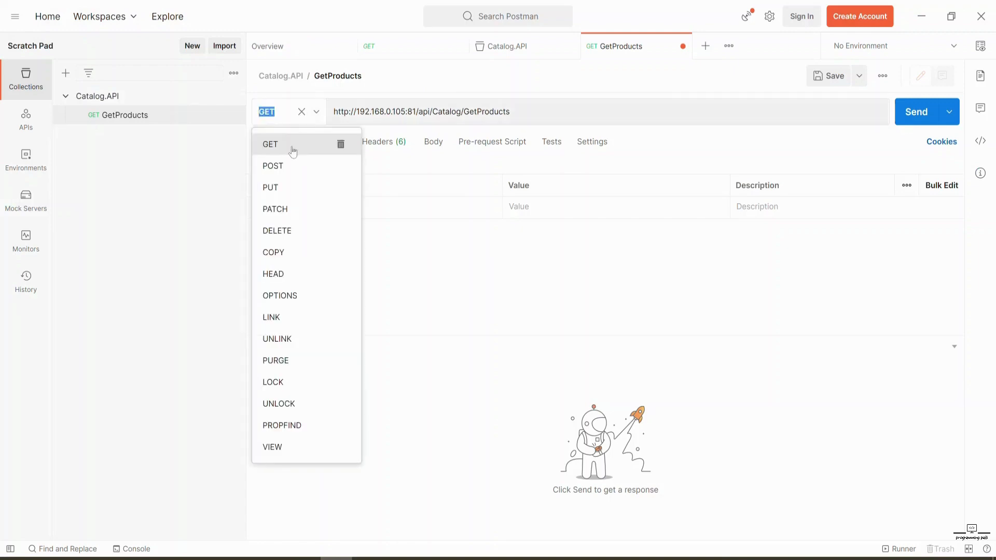
{"action": "left_click", "coordinate": [292, 149]}
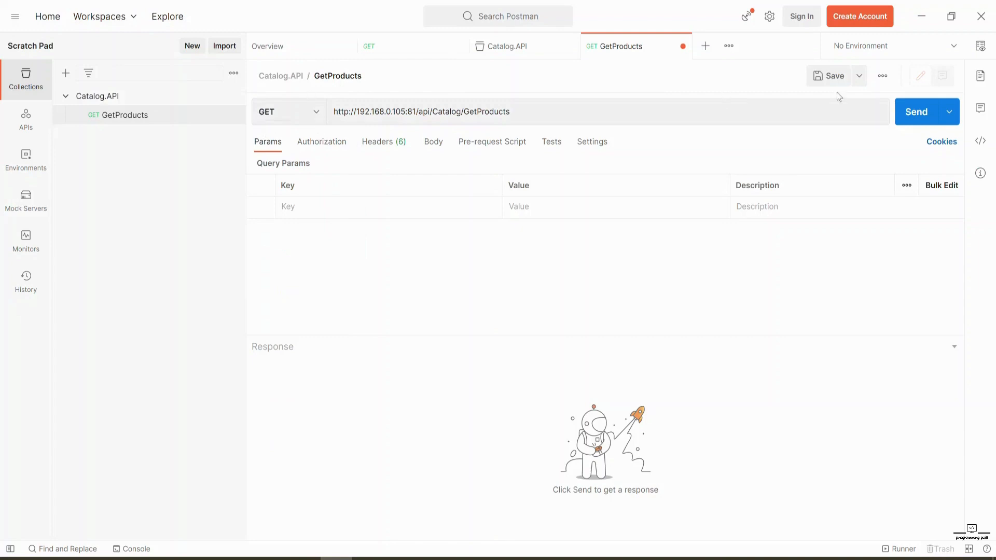
Send the GetProducts request and review the returned JSON body and the response size details
{"action": "left_click", "coordinate": [915, 112]}
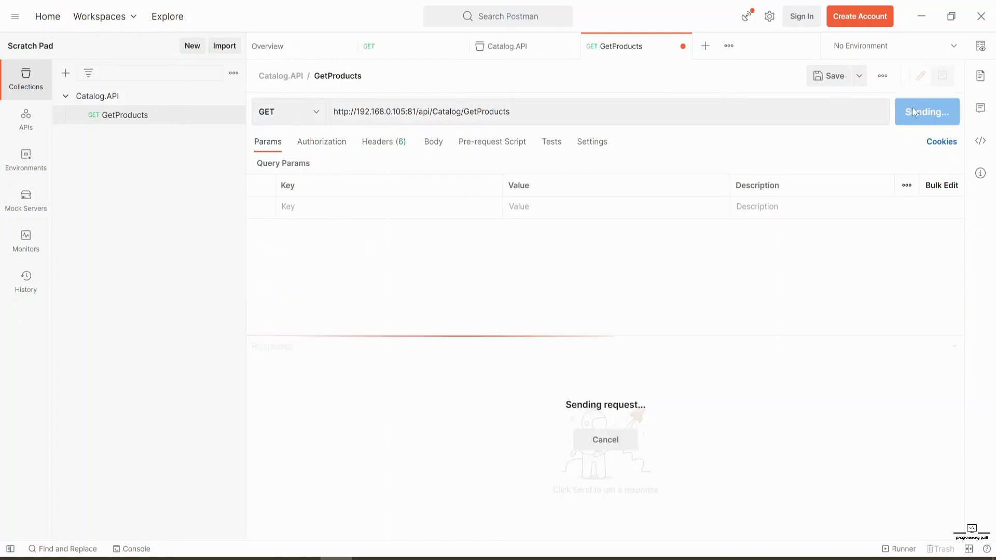
{"action": "scroll", "coordinate": [597, 417], "scroll_direction": "down", "scroll_amount": 5}
{"action": "scroll", "coordinate": [598, 417], "scroll_direction": "down", "scroll_amount": 10}
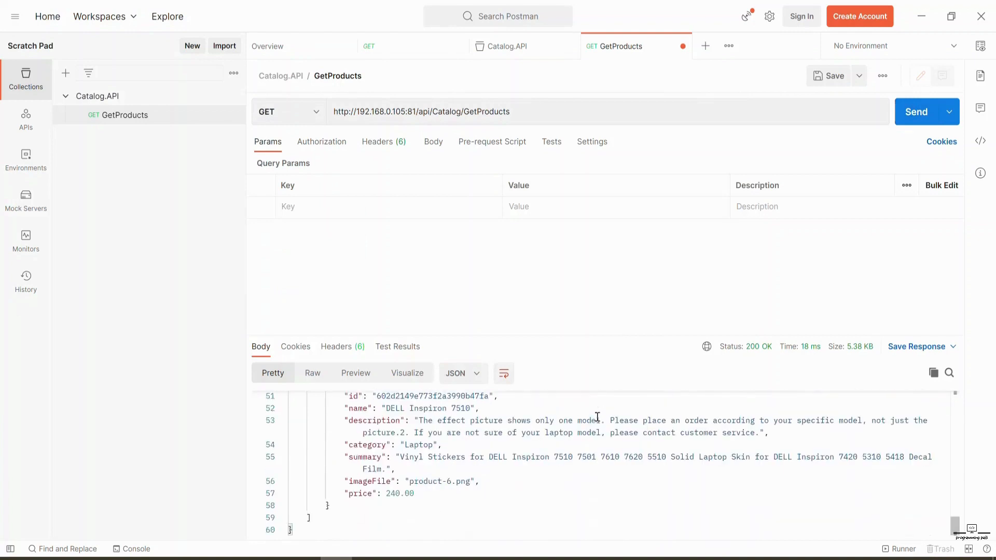
{"action": "scroll", "coordinate": [587, 418], "scroll_direction": "up", "scroll_amount": 20}
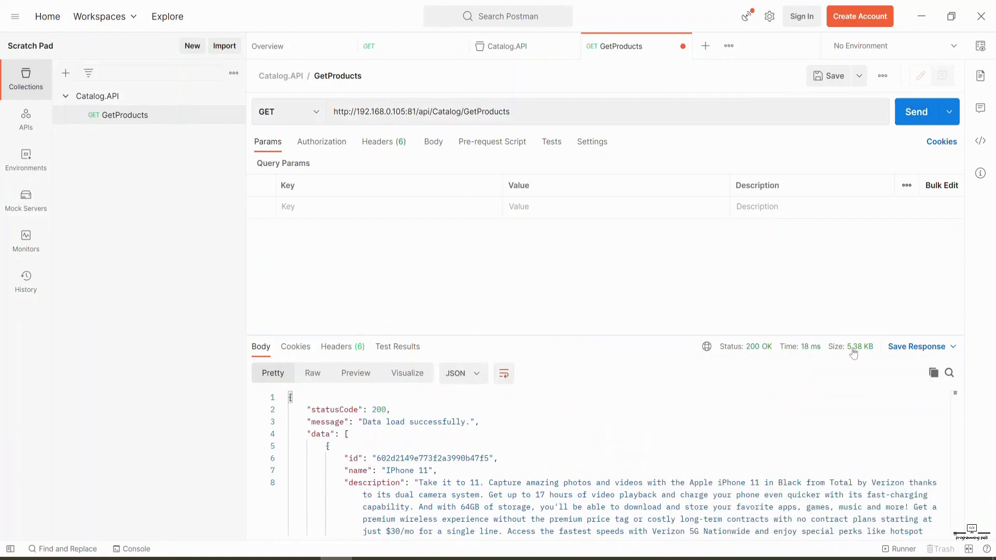
{"action": "mouse_move", "coordinate": [865, 353]}
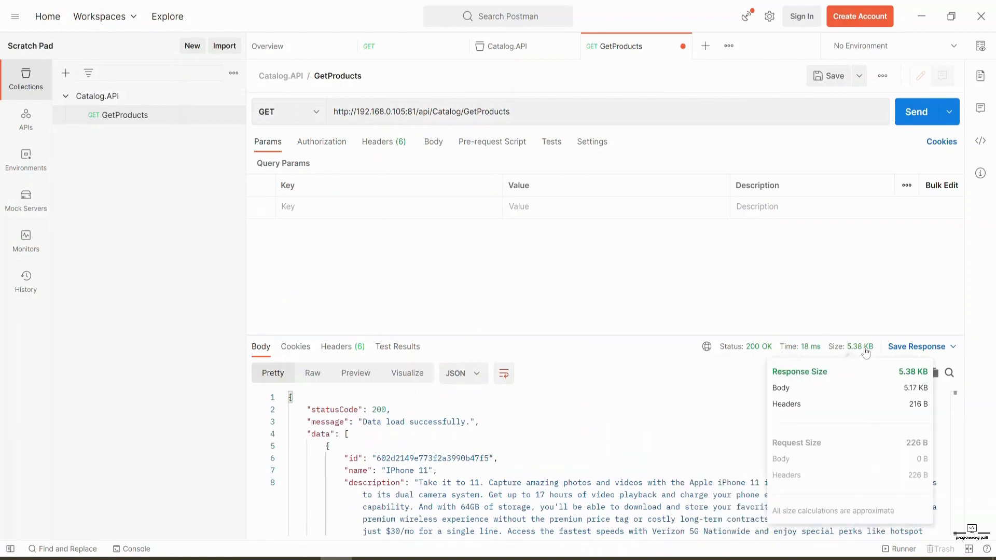
{"action": "scroll", "coordinate": [525, 527], "scroll_direction": "down", "scroll_amount": 20}
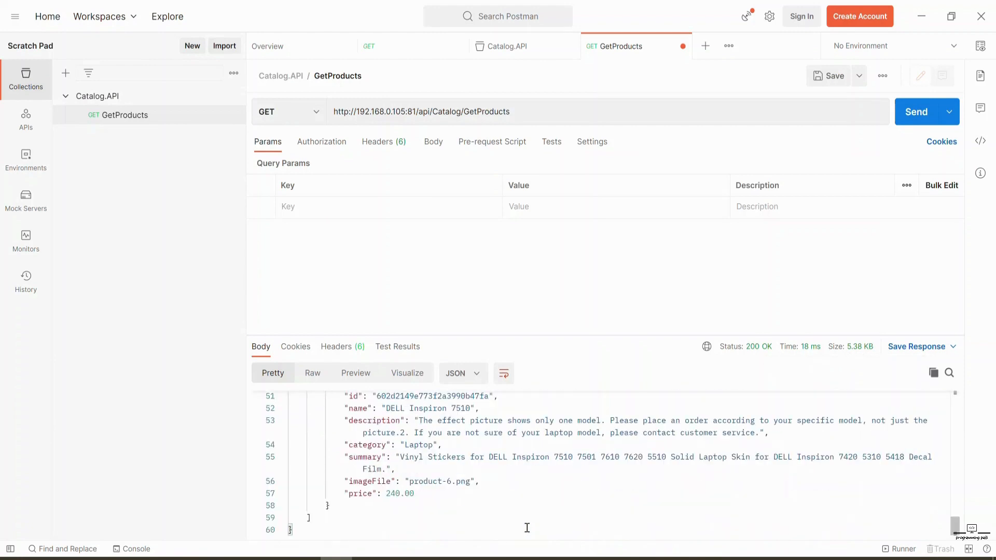
{"action": "scroll", "coordinate": [528, 527], "scroll_direction": "up", "scroll_amount": 20}
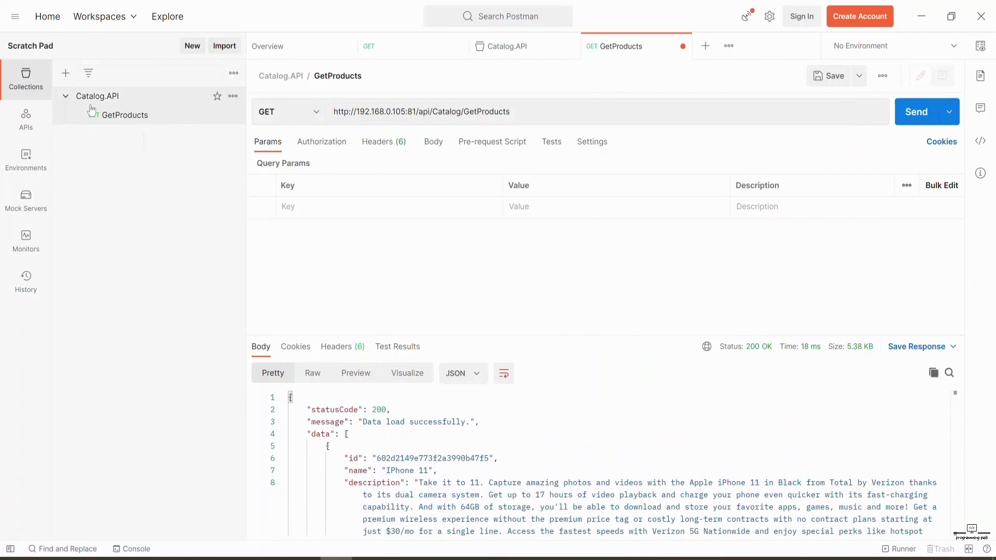
Add another request to the Catalog.API collection and name it GetById
{"action": "left_click", "coordinate": [233, 97]}
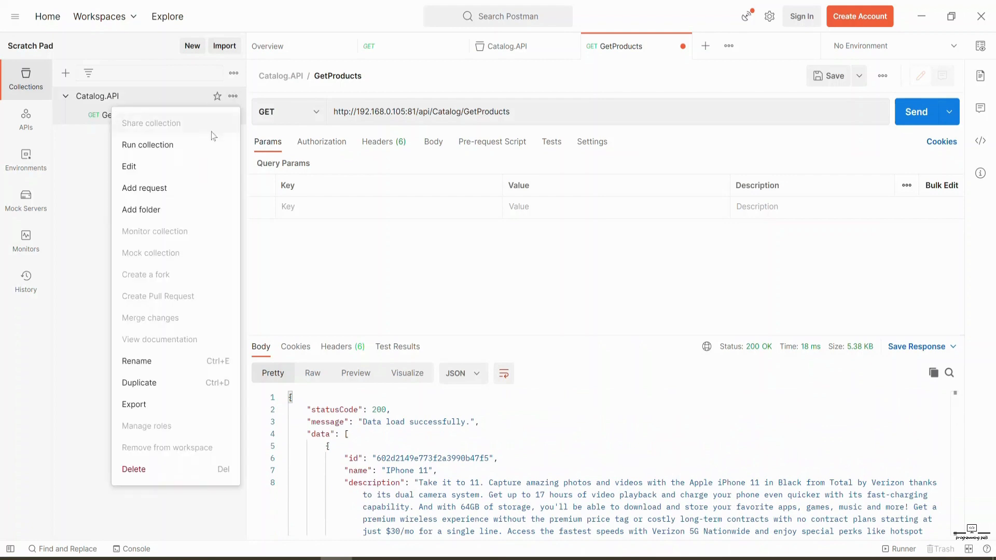
{"action": "left_click", "coordinate": [162, 188]}
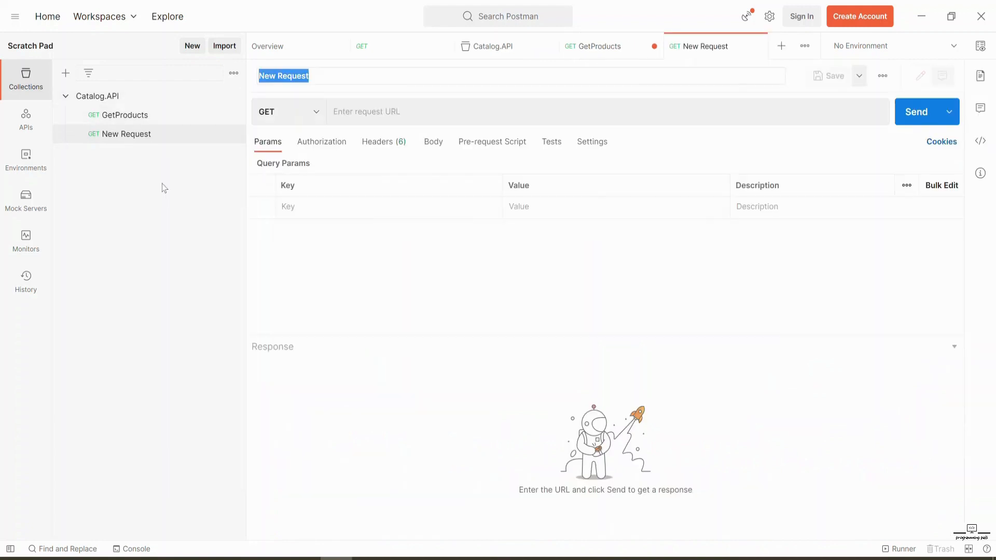
{"action": "type", "text": "G"}
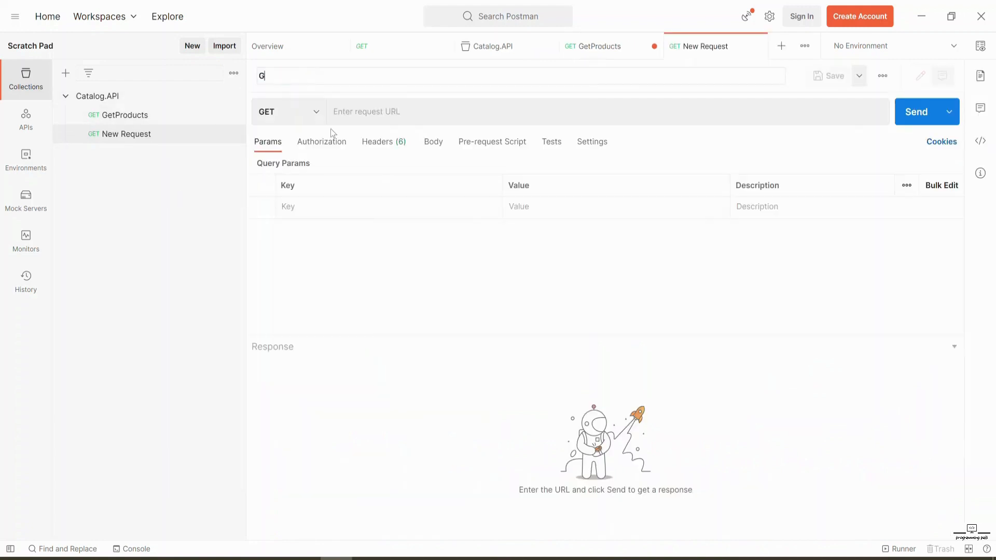
{"action": "type", "text": "etById"}
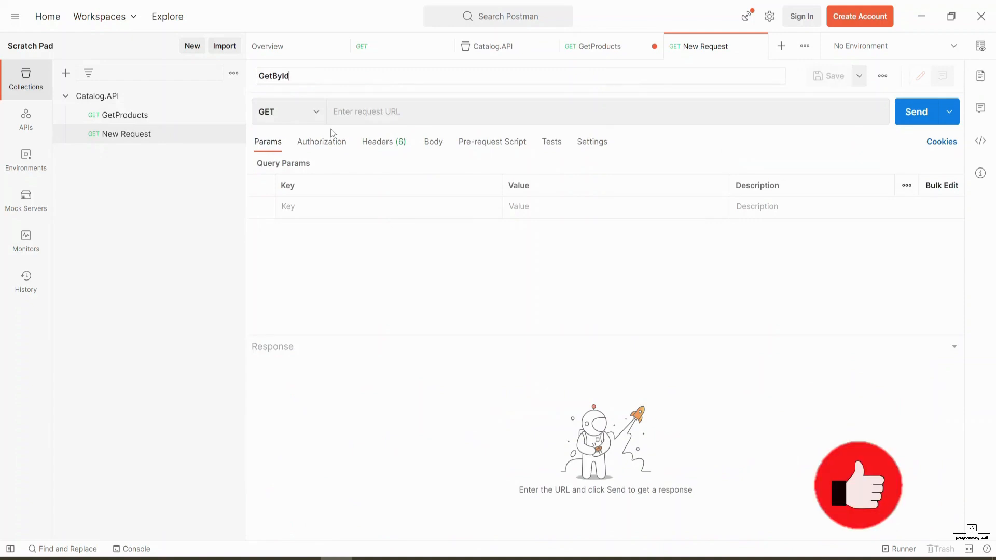
{"action": "left_click", "coordinate": [136, 116]}
{"action": "left_click", "coordinate": [513, 110]}
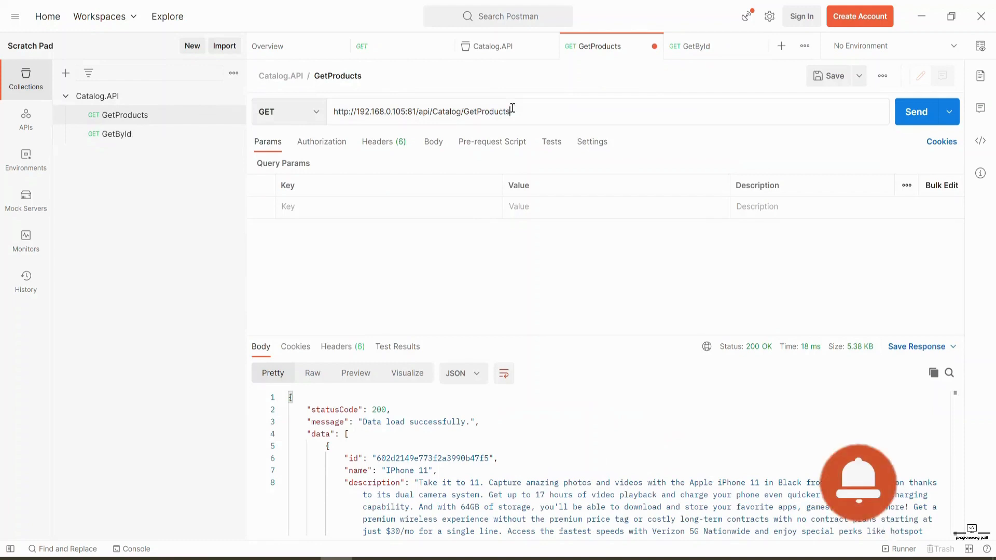
{"action": "left_click_drag", "start_coordinate": [516, 110], "coordinate": [279, 132]}
{"action": "key", "text": "ctrl+c"}
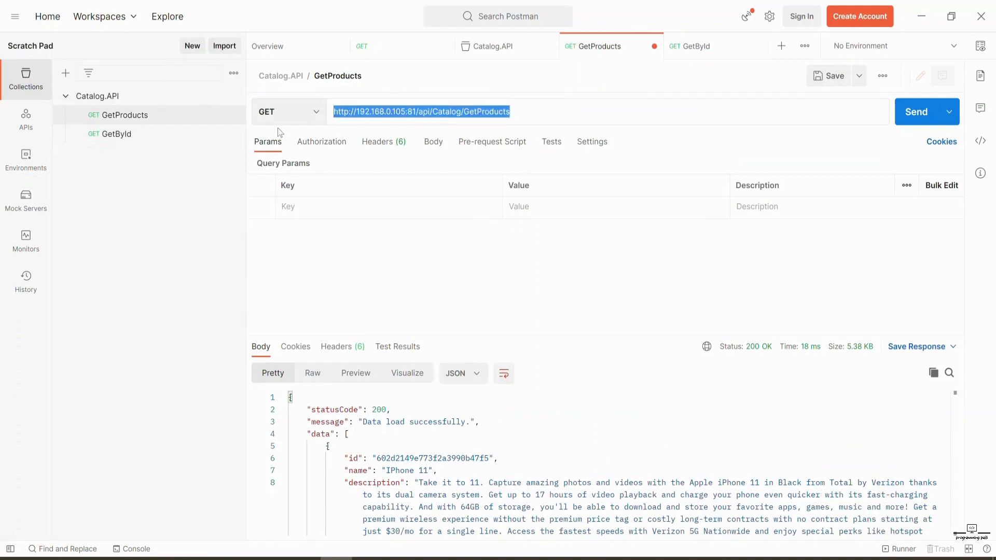
{"action": "left_click", "coordinate": [115, 133]}
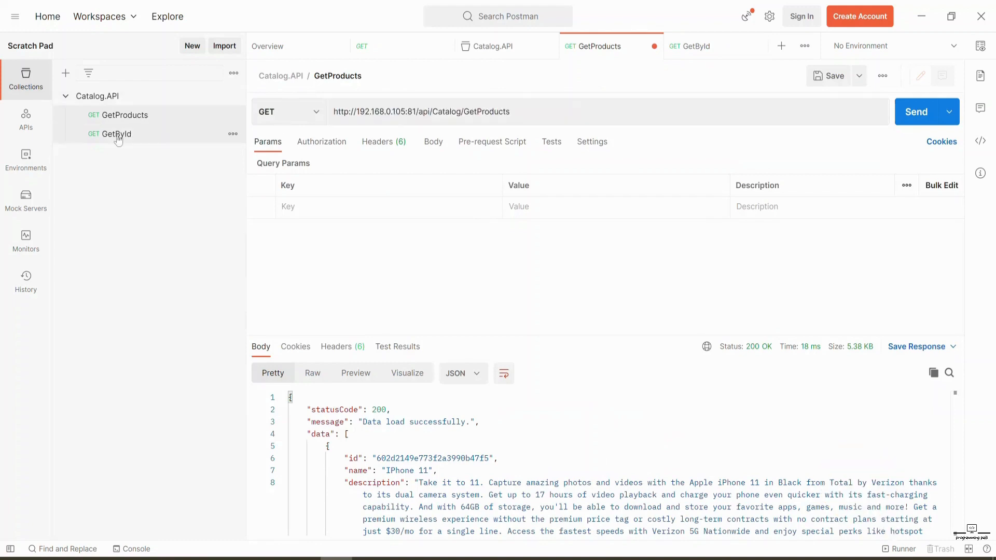
{"action": "left_click", "coordinate": [403, 112]}
{"action": "key", "text": "ctrl+v"}
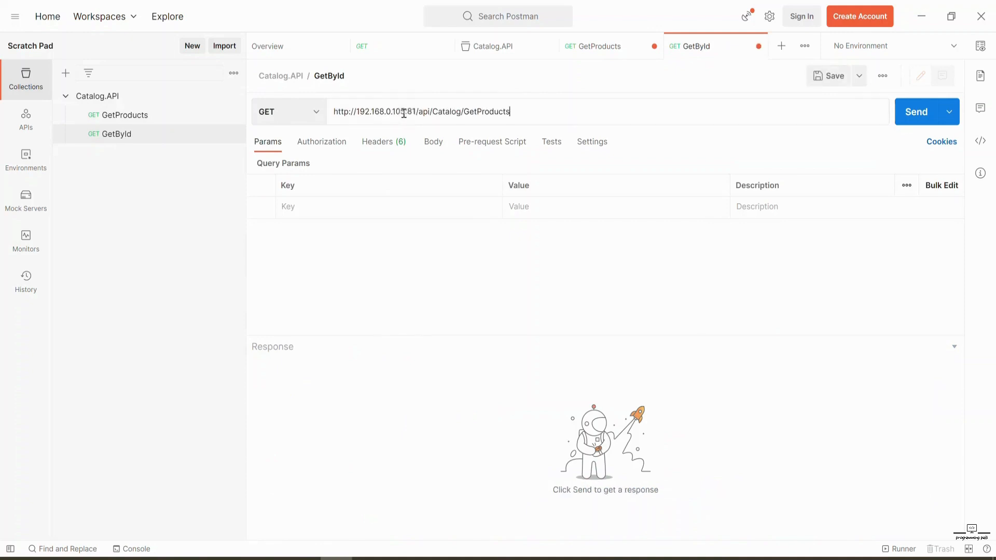
{"action": "double_click", "coordinate": [488, 111]}
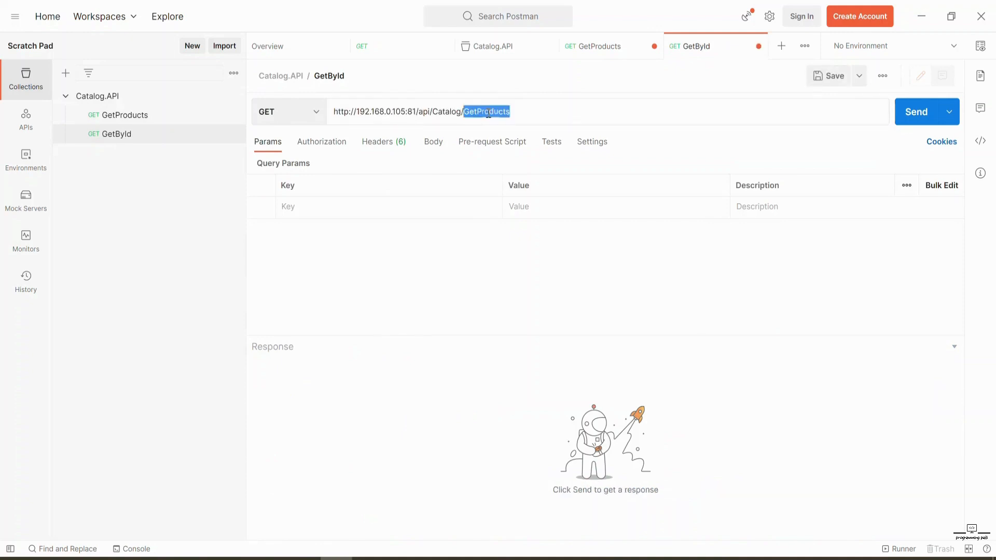
{"action": "key", "text": "BackSpace"}
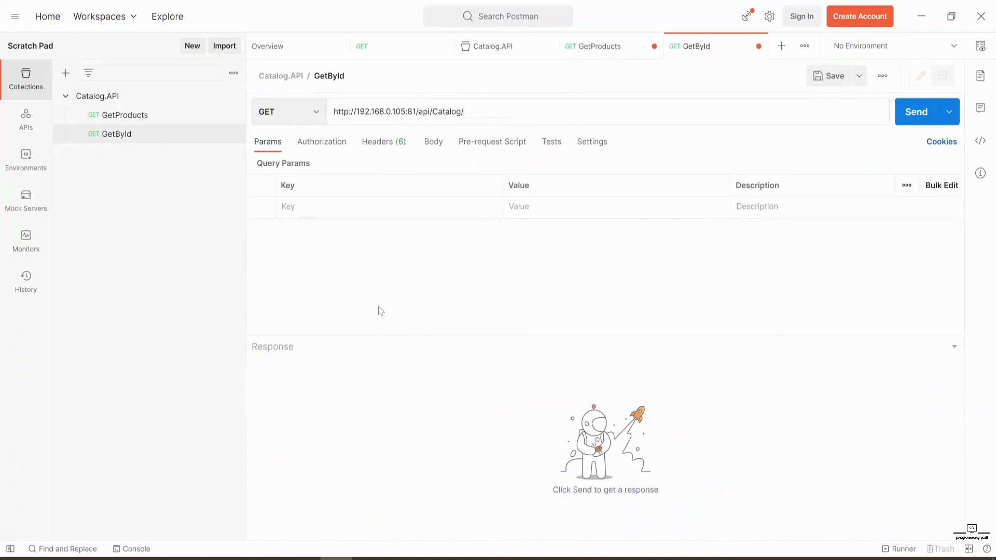
Switch to the Swagger page in the browser and execute the GetById endpoint with id 1
{"action": "left_click", "coordinate": [111, 559]}
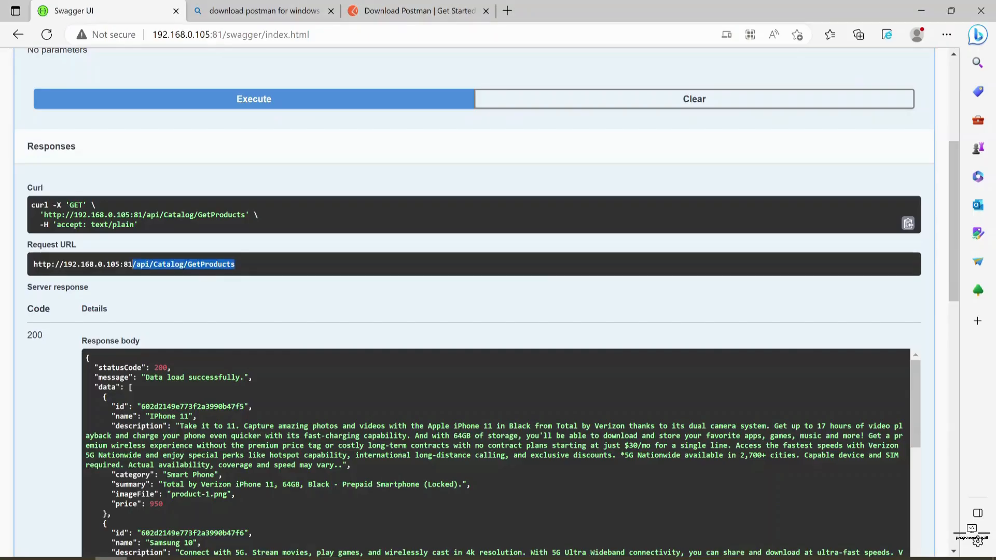
{"action": "scroll", "coordinate": [197, 427], "scroll_direction": "down", "scroll_amount": 8}
{"action": "scroll", "coordinate": [305, 211], "scroll_direction": "down", "scroll_amount": 3}
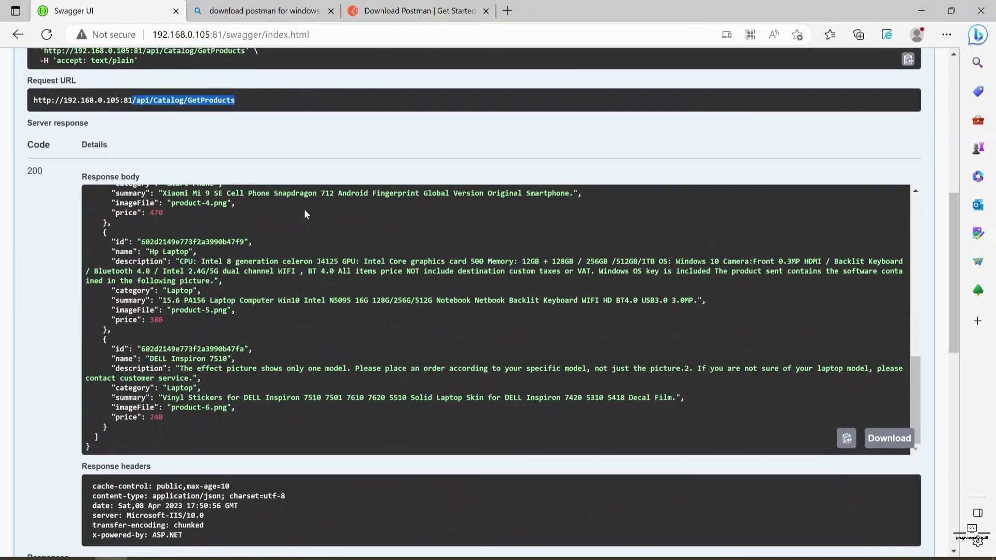
{"action": "scroll", "coordinate": [872, 111], "scroll_direction": "down", "scroll_amount": 10}
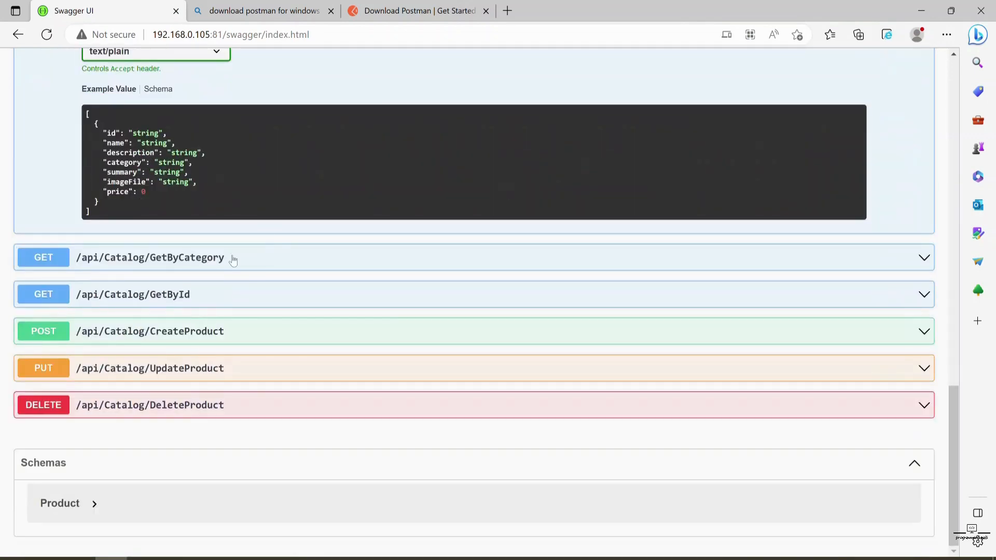
{"action": "left_click", "coordinate": [169, 297]}
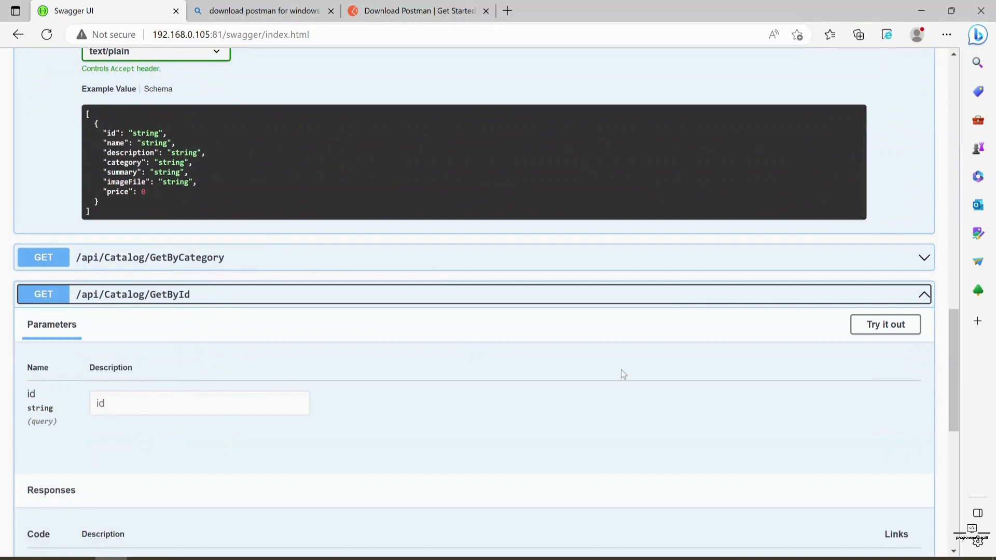
{"action": "left_click", "coordinate": [880, 332]}
{"action": "scroll", "coordinate": [399, 396], "scroll_direction": "down", "scroll_amount": 2}
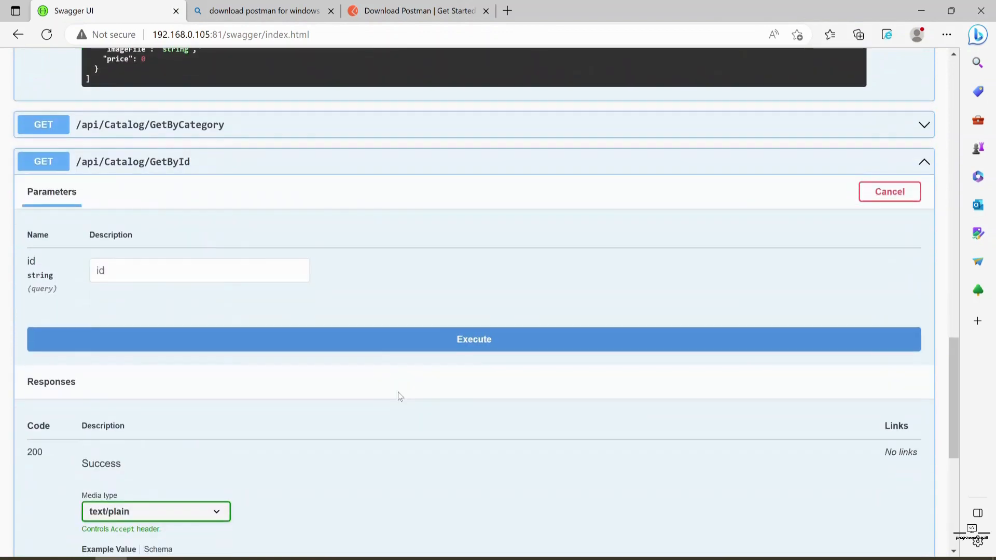
{"action": "left_click", "coordinate": [243, 271]}
{"action": "type", "text": "1"}
{"action": "left_click", "coordinate": [368, 343]}
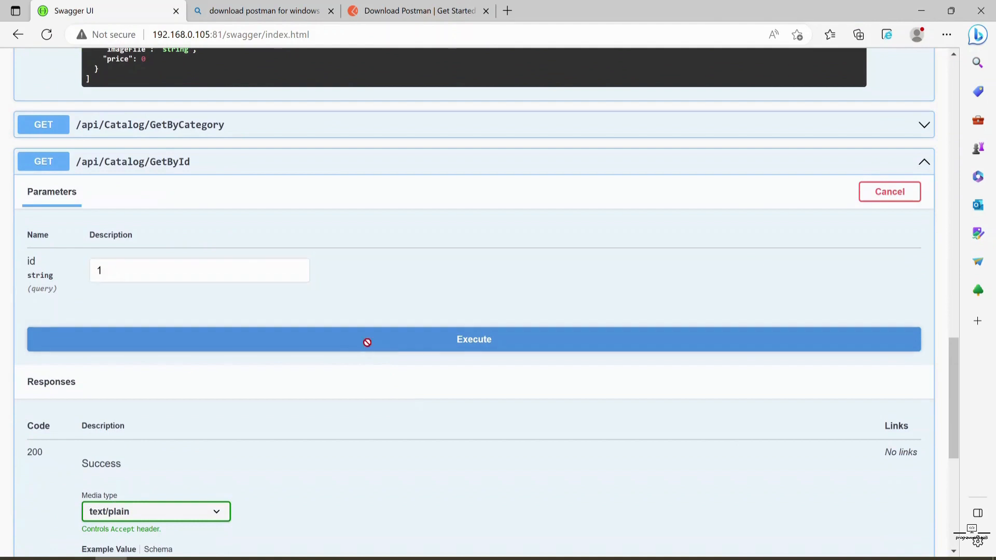
Copy the path api/Catalog/GetById?id=1 from the GetById endpoint's request URL
{"action": "scroll", "coordinate": [367, 342], "scroll_direction": "down", "scroll_amount": 4}
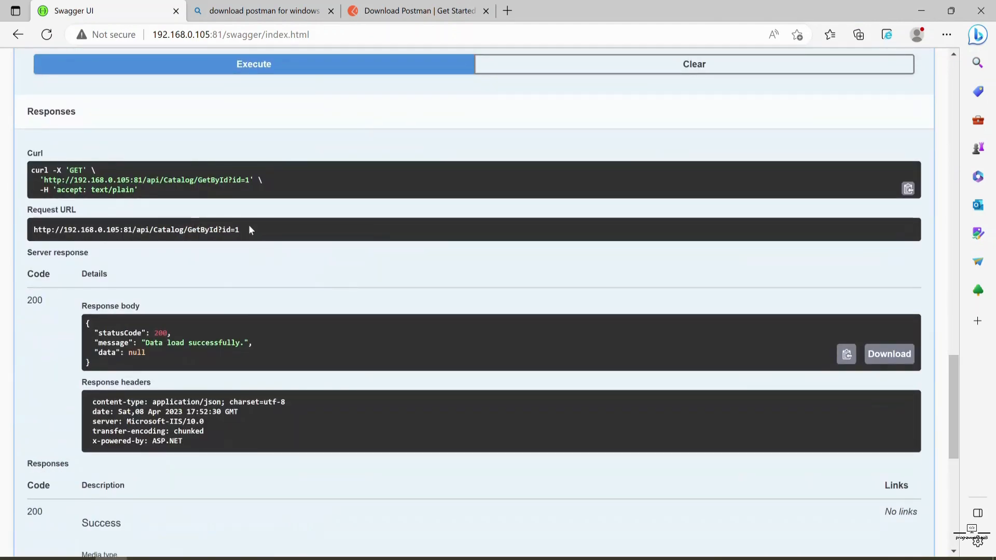
{"action": "left_click_drag", "start_coordinate": [251, 229], "coordinate": [137, 230]}
{"action": "key", "text": "ctrl+c"}
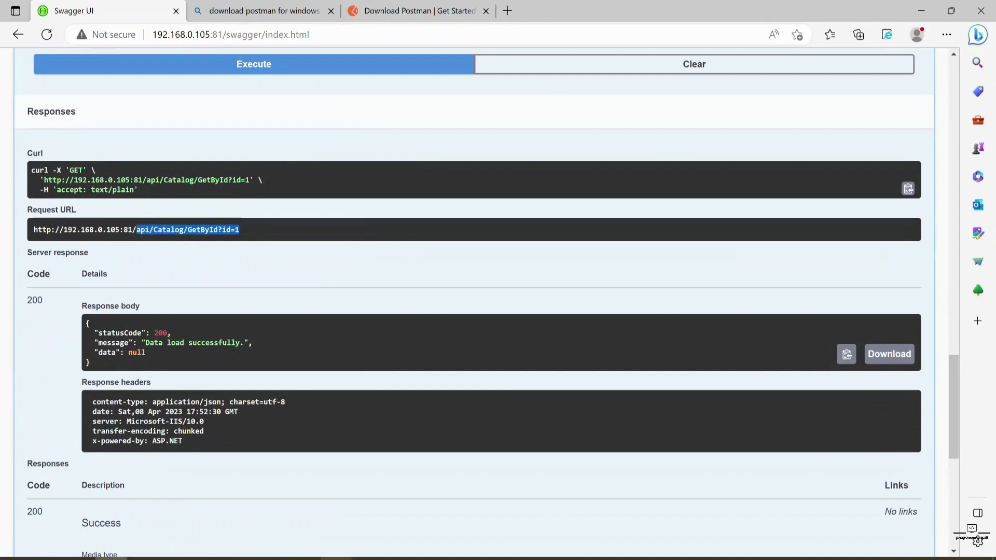
{"action": "key", "text": "alt+Tab"}
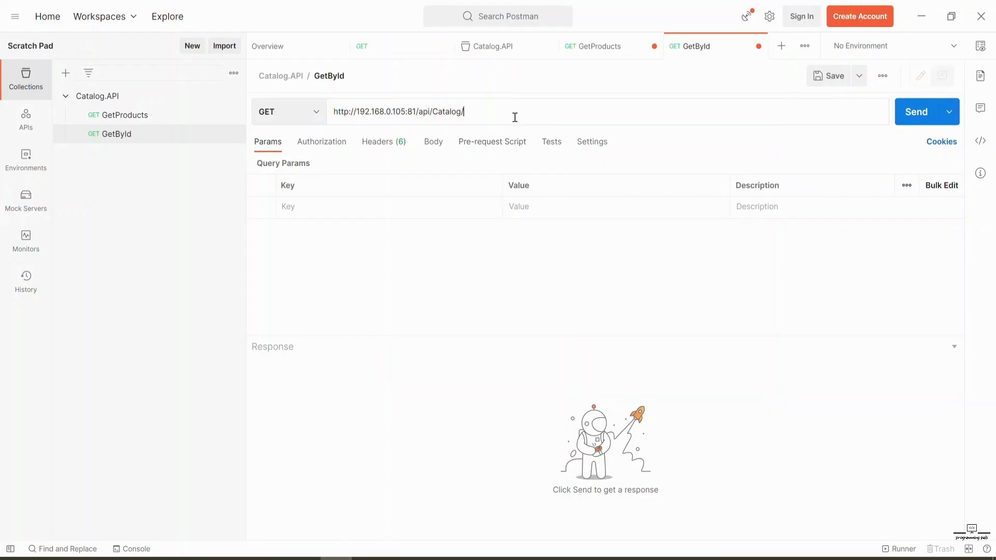
{"action": "left_click_drag", "start_coordinate": [465, 111], "coordinate": [423, 122]}
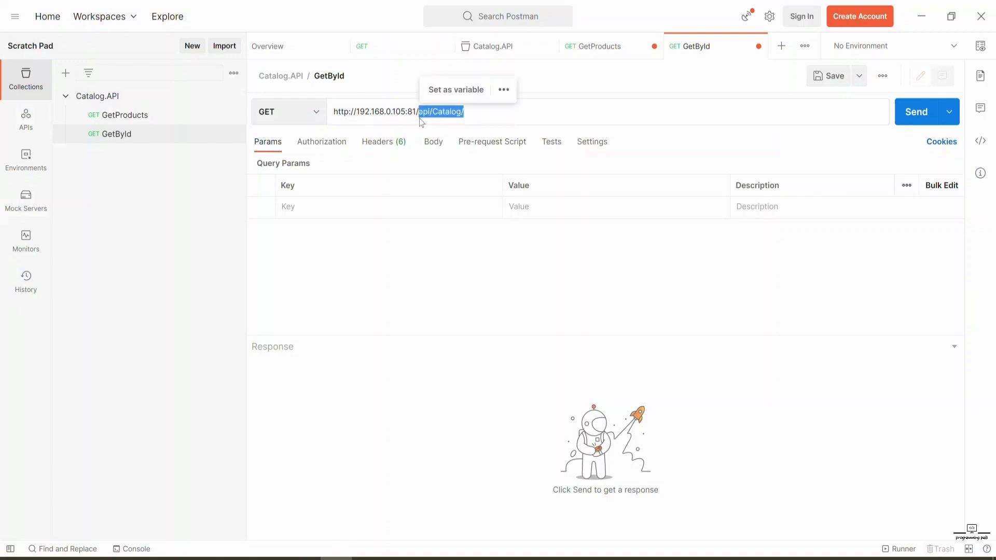
{"action": "key", "text": "ctrl+v"}
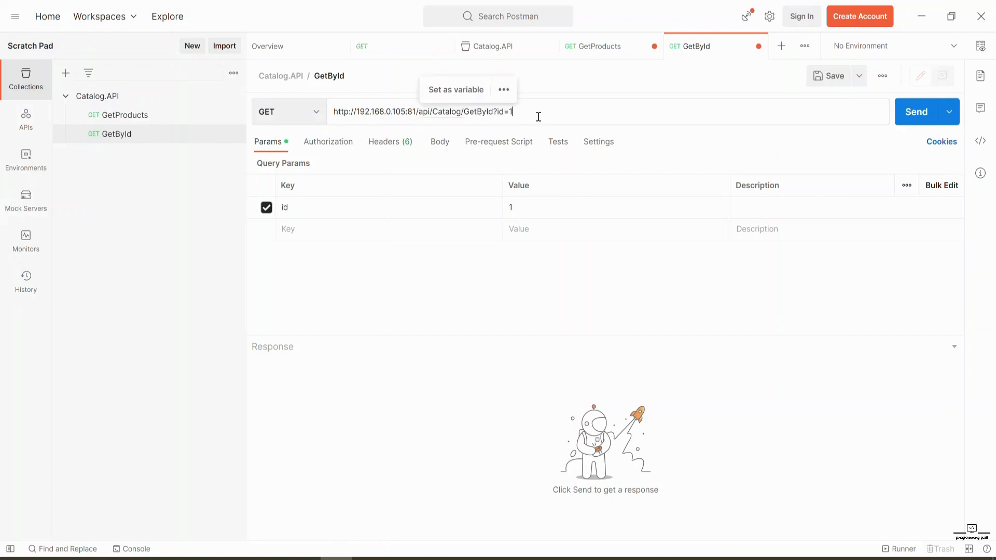
{"action": "key", "text": "BackSpace"}
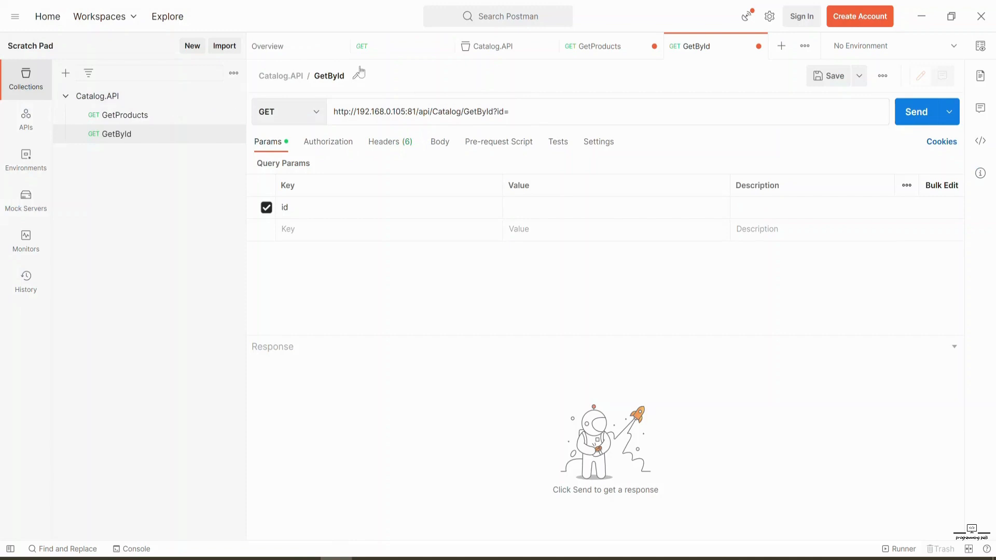
Copy the IPhone 11 product's id from the GetProducts response and use it as the id value in the GetById request's URL
{"action": "left_click", "coordinate": [592, 46]}
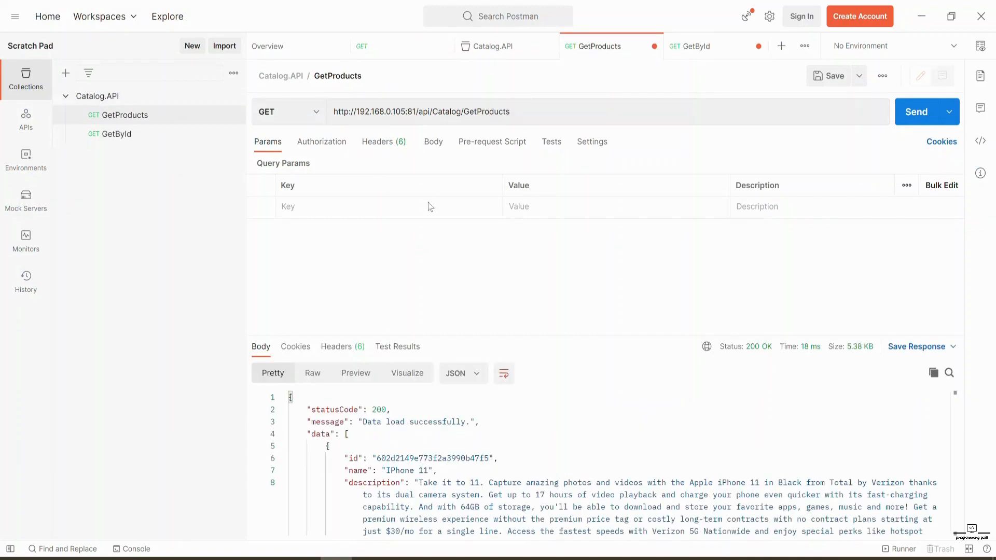
{"action": "double_click", "coordinate": [438, 458]}
{"action": "key", "text": "ctrl+c"}
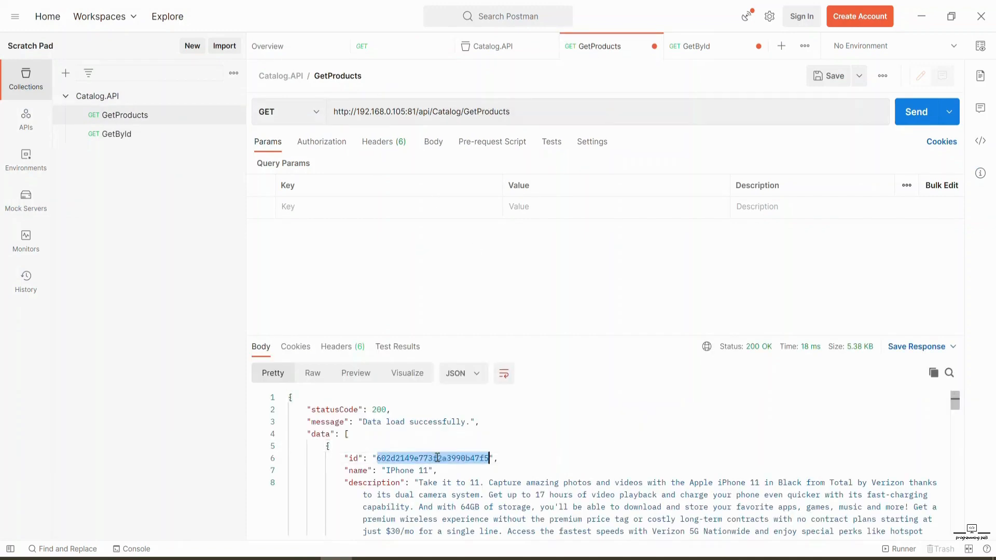
{"action": "left_click", "coordinate": [688, 45]}
{"action": "left_click", "coordinate": [520, 109]}
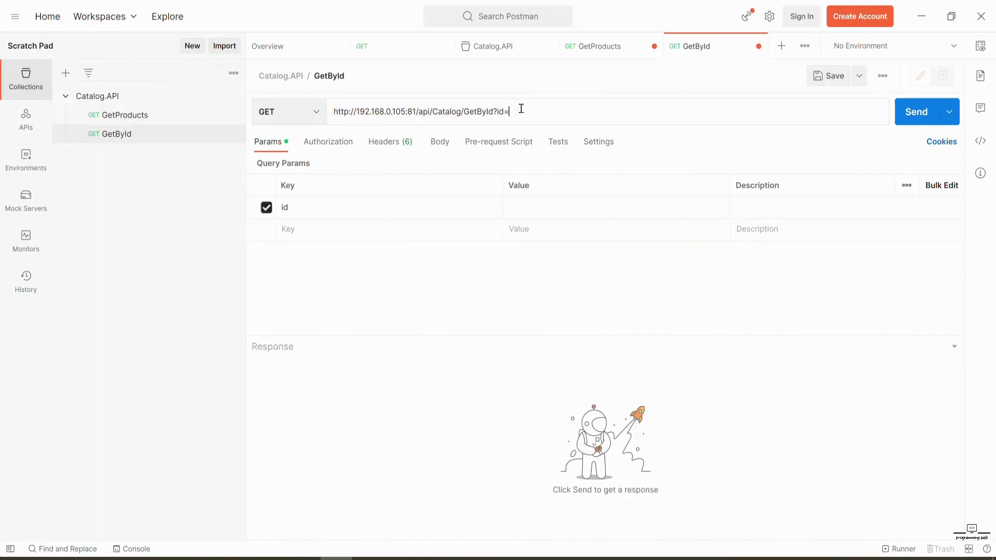
{"action": "key", "text": "ctrl+v"}
Send the GetById request and review the product data in its response body
{"action": "left_click", "coordinate": [913, 115]}
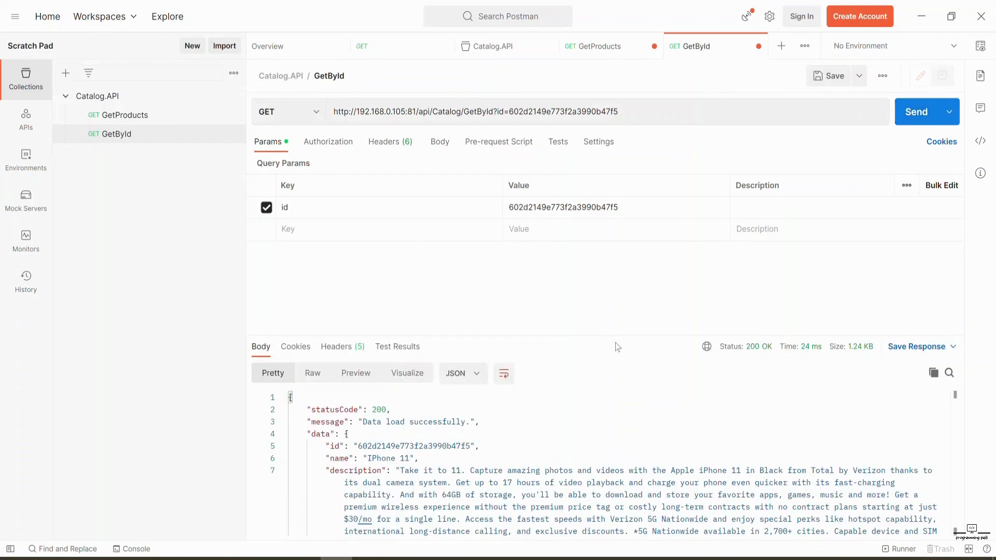
{"action": "scroll", "coordinate": [519, 441], "scroll_direction": "down", "scroll_amount": 3}
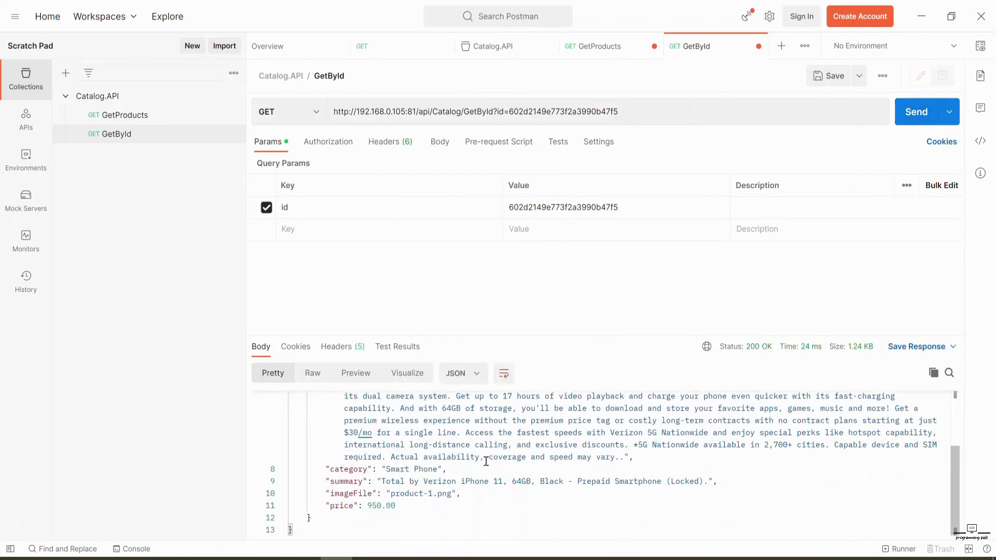
{"action": "scroll", "coordinate": [486, 462], "scroll_direction": "up", "scroll_amount": 3}
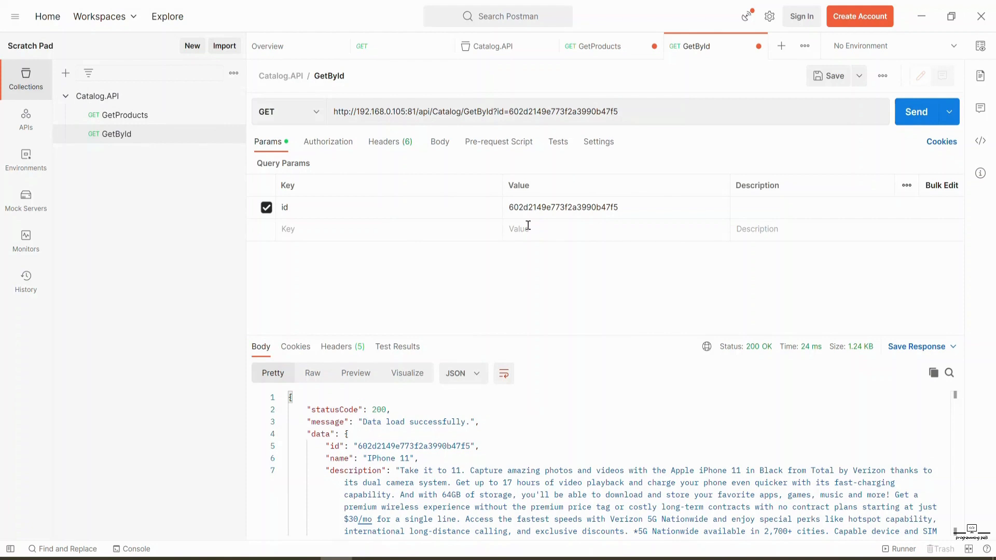
Add another request to the Catalog.API collection and name it GetByCatagory
{"action": "left_click", "coordinate": [233, 73]}
{"action": "left_click", "coordinate": [206, 189]}
{"action": "left_click", "coordinate": [233, 96]}
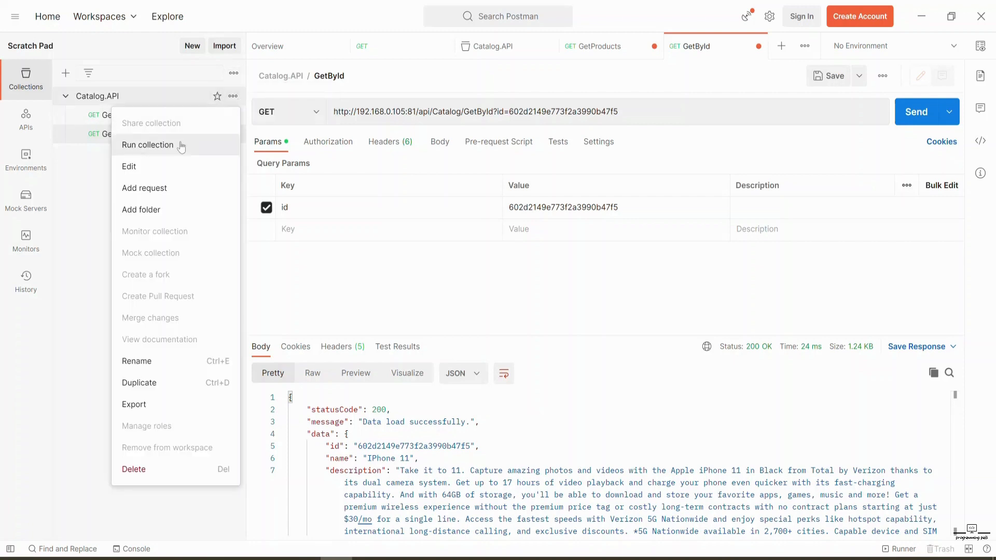
{"action": "left_click", "coordinate": [167, 195]}
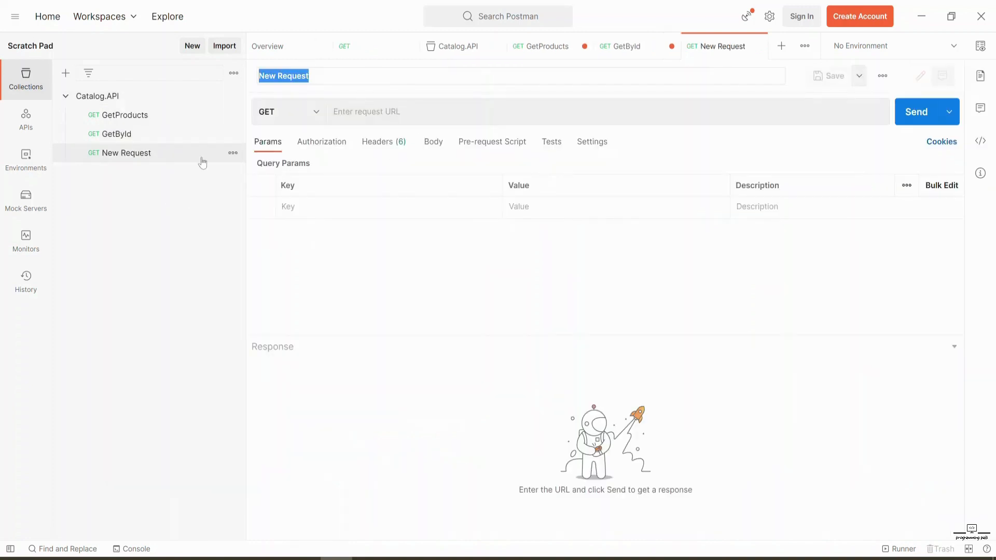
{"action": "type", "text": "Get"}
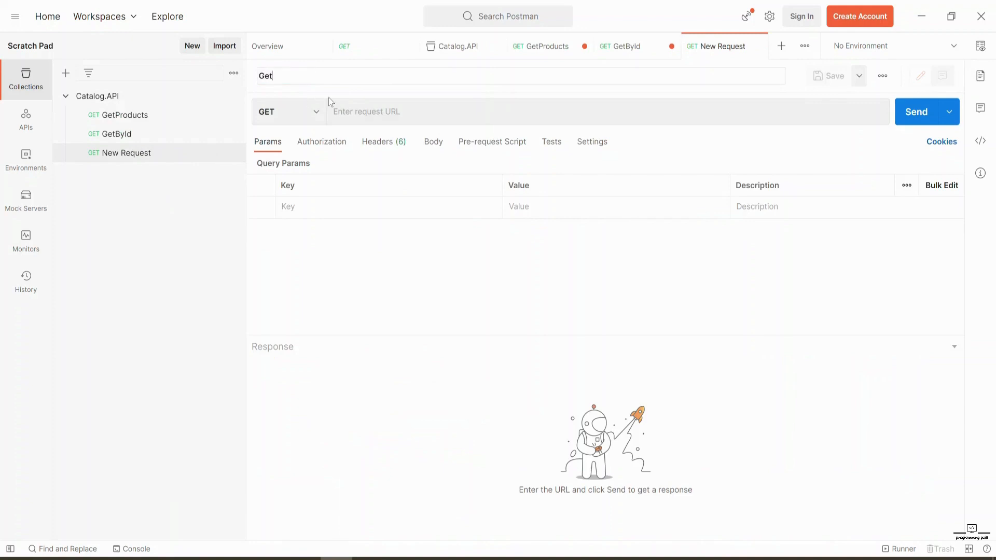
{"action": "type", "text": "ByCate"}
{"action": "left_click", "coordinate": [345, 99]}
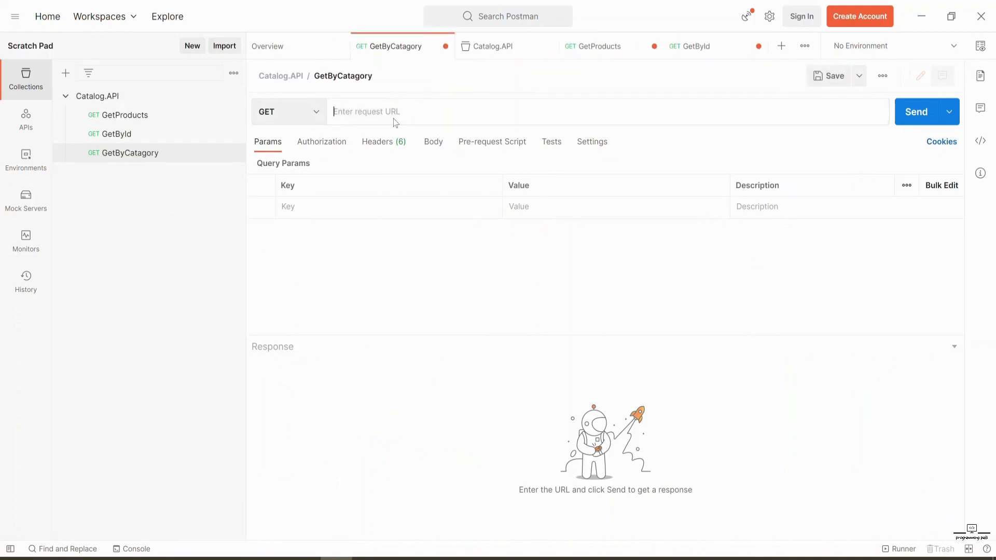
{"action": "left_click", "coordinate": [155, 136]}
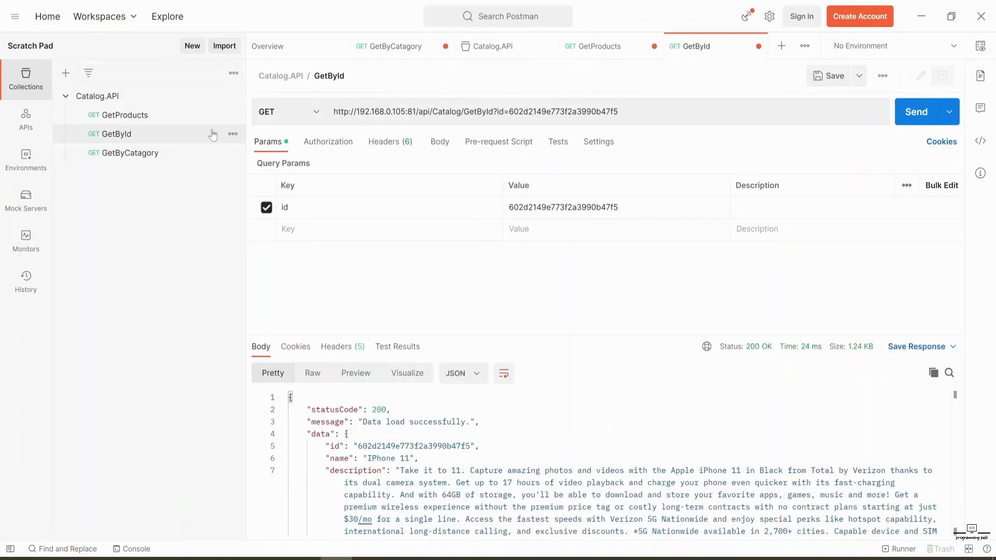
{"action": "triple_click", "coordinate": [465, 112]}
{"action": "left_click_drag", "start_coordinate": [464, 111], "coordinate": [345, 117]}
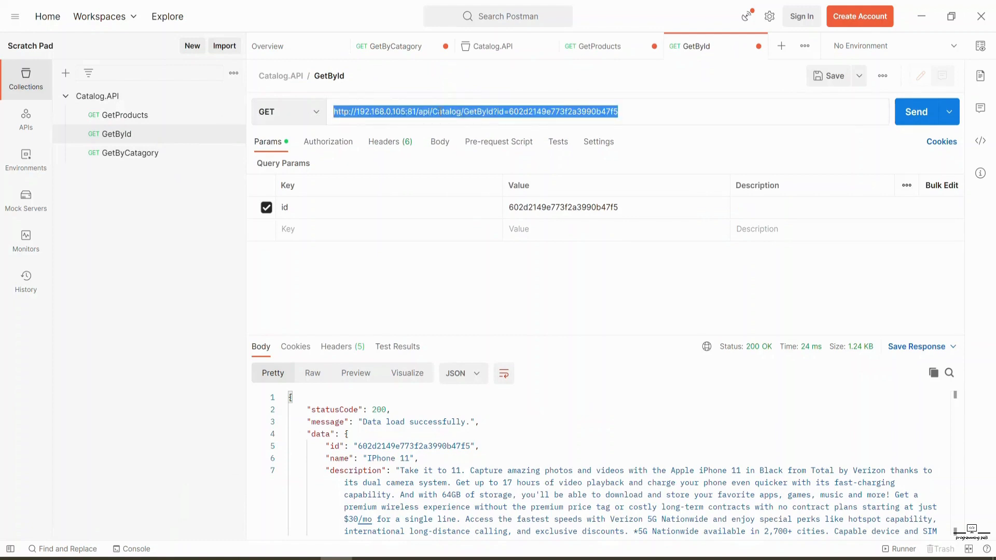
{"action": "left_click", "coordinate": [462, 112]}
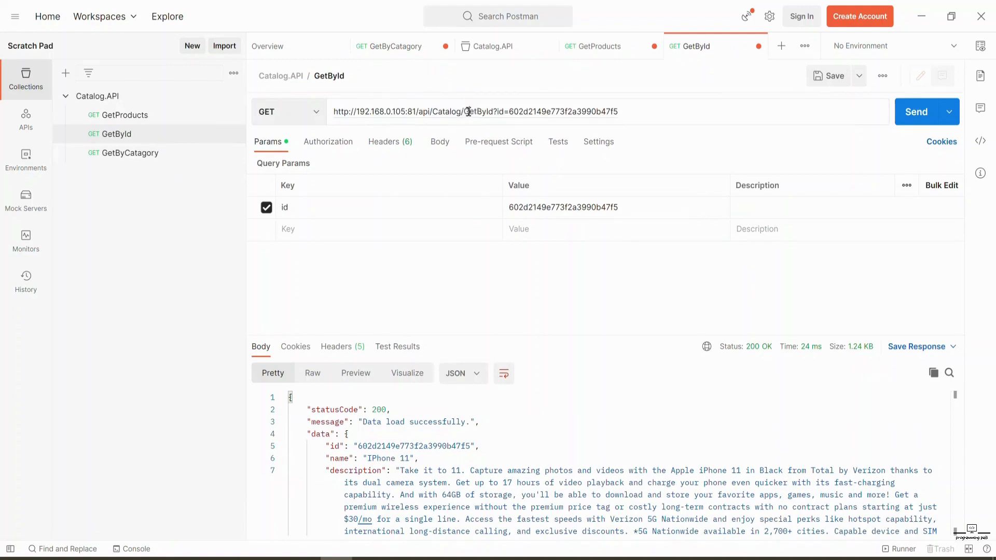
{"action": "left_click_drag", "start_coordinate": [453, 112], "coordinate": [285, 136]}
{"action": "key", "text": "ctrl+c"}
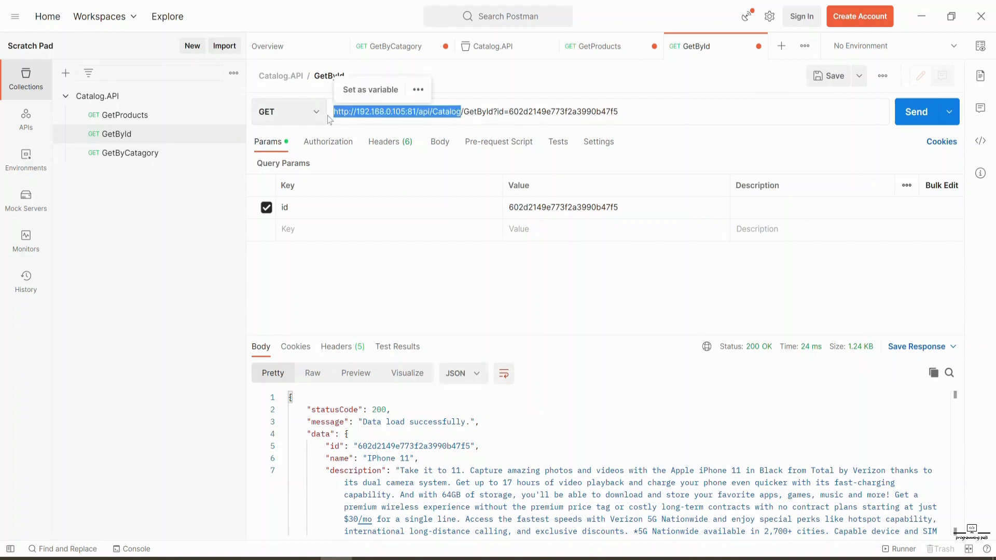
{"action": "left_click", "coordinate": [145, 155]}
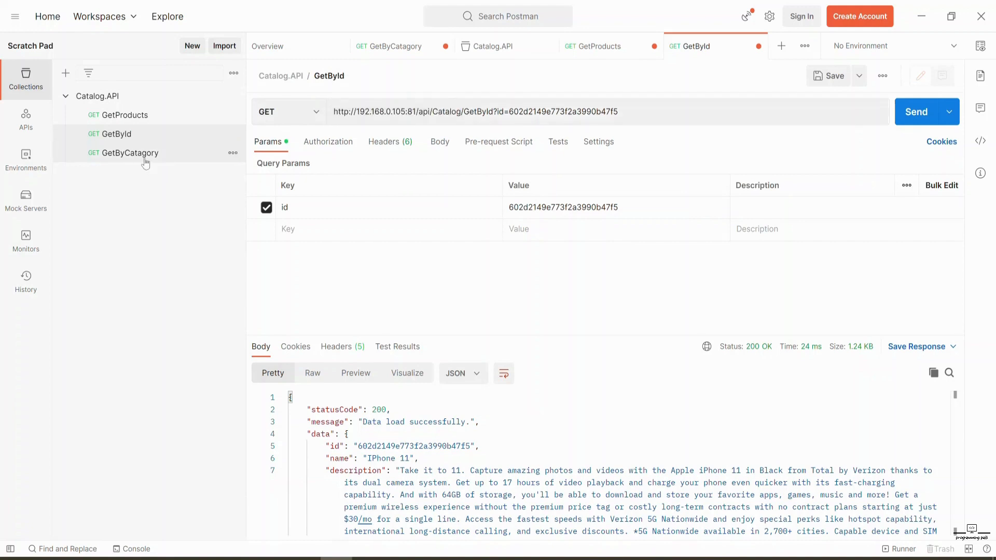
{"action": "key", "text": "ctrl+v"}
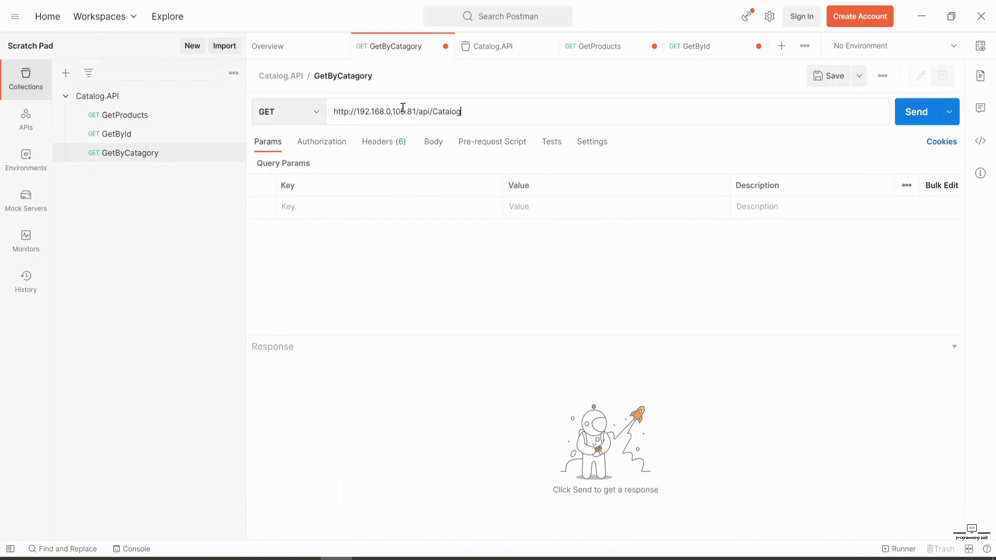
Extend the GetByCatagory request's URL with /GetByCategory?category=Smart Phone
{"action": "type", "text": "/"}
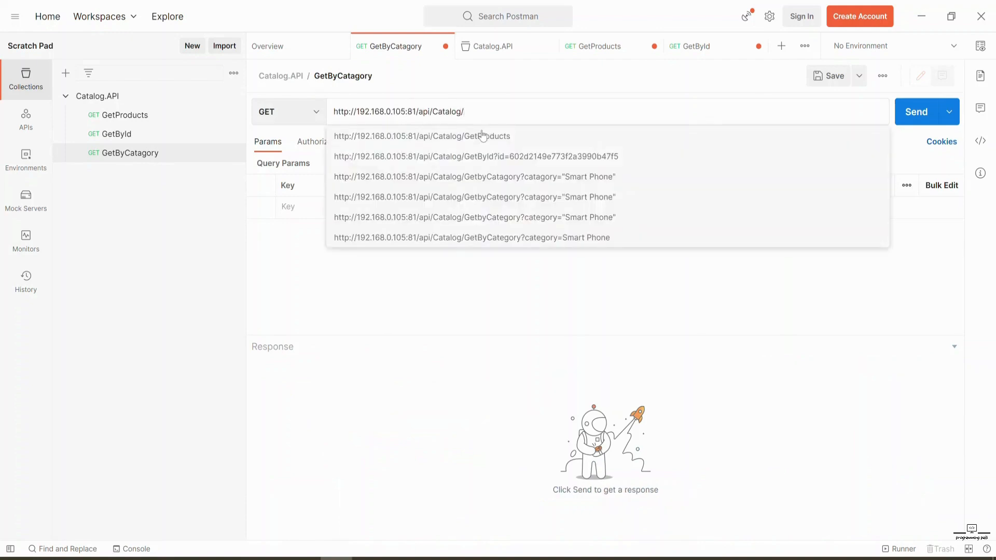
{"action": "type", "text": "GetByCat"}
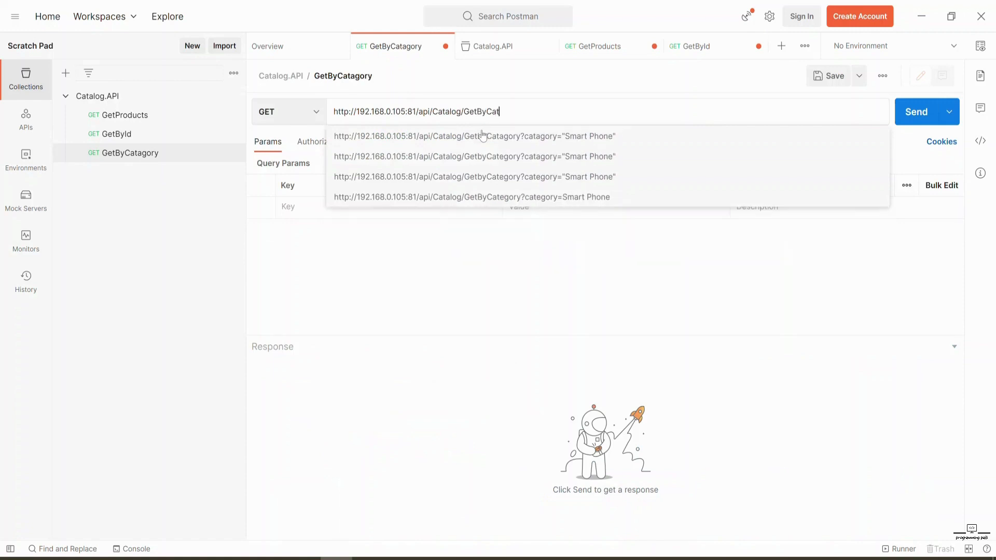
{"action": "type", "text": "egory"}
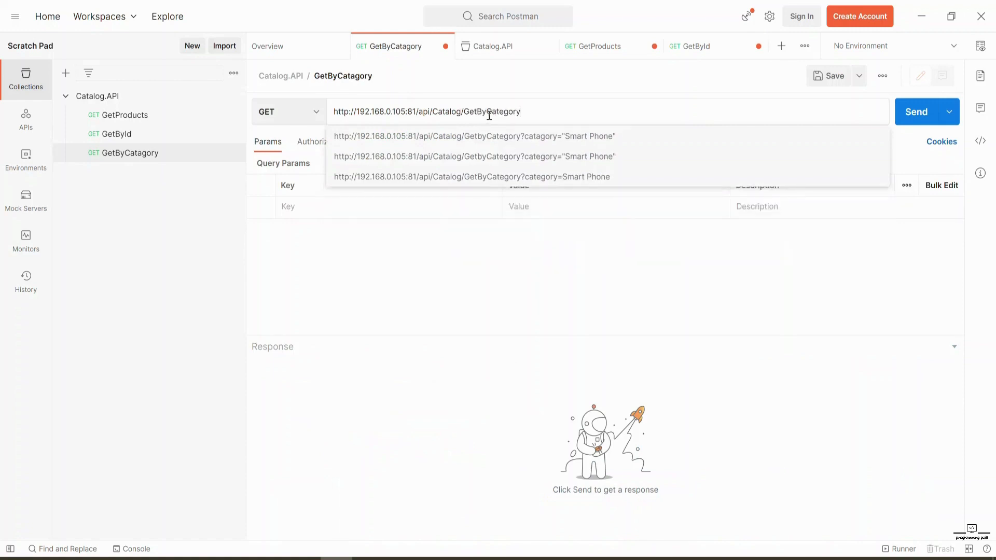
{"action": "type", "text": "?"}
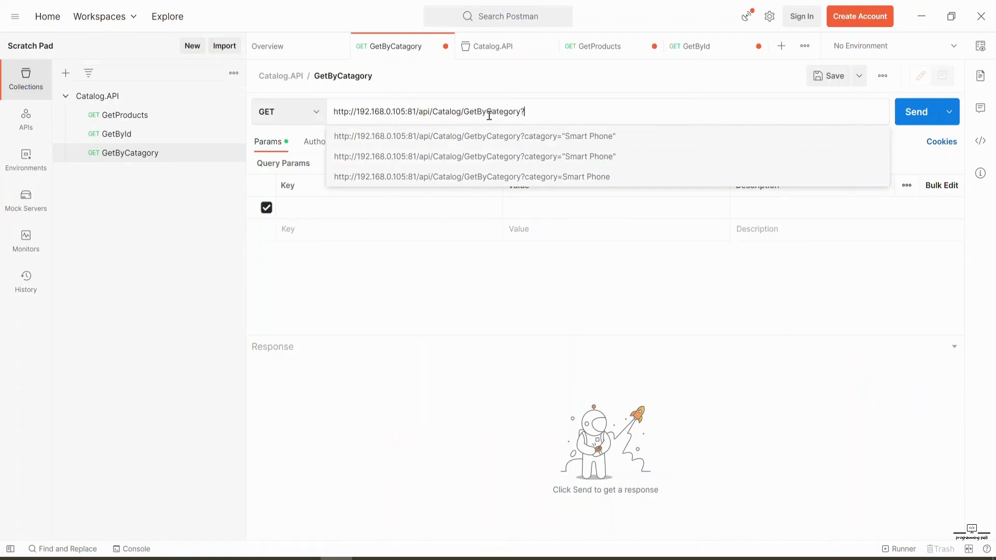
{"action": "type", "text": "category"}
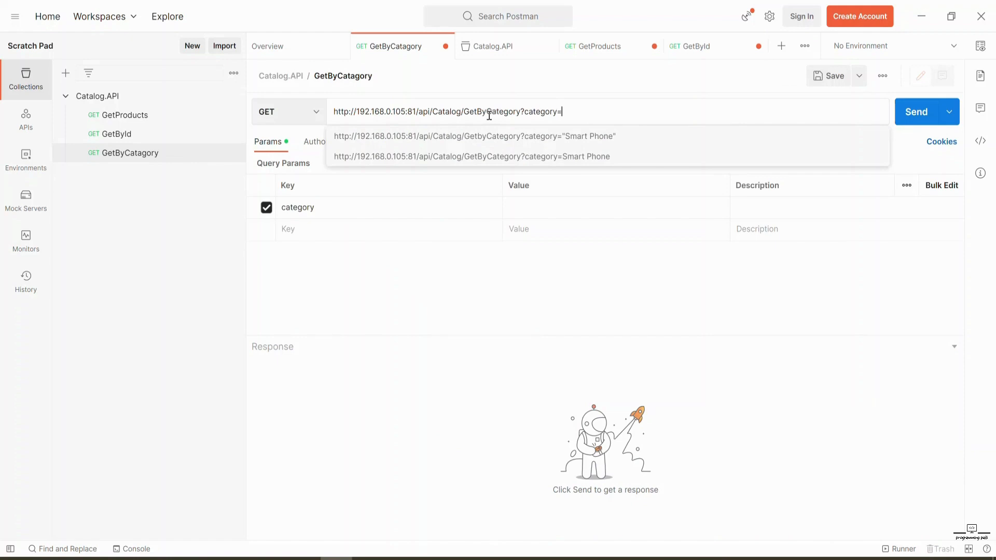
{"action": "type", "text": "=S"}
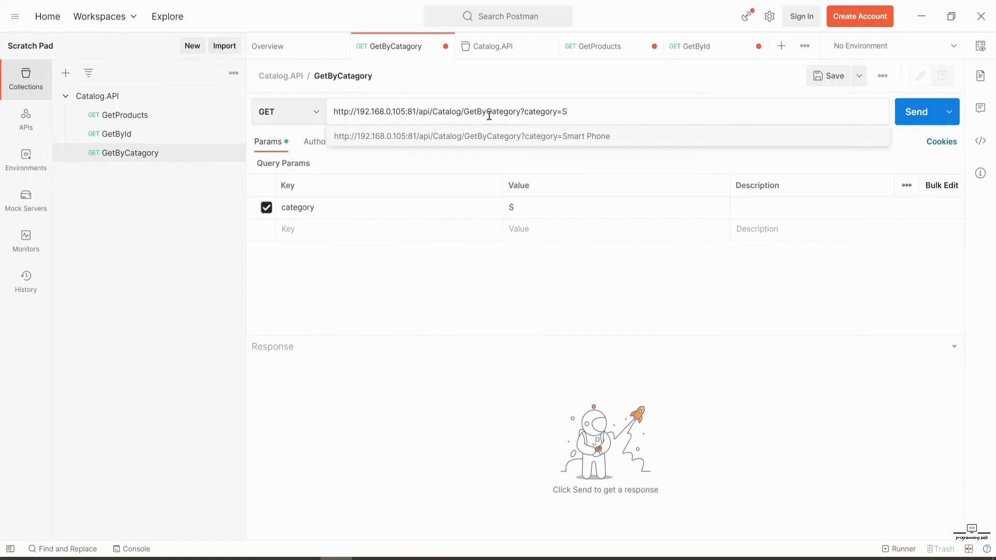
{"action": "left_click", "coordinate": [533, 136]}
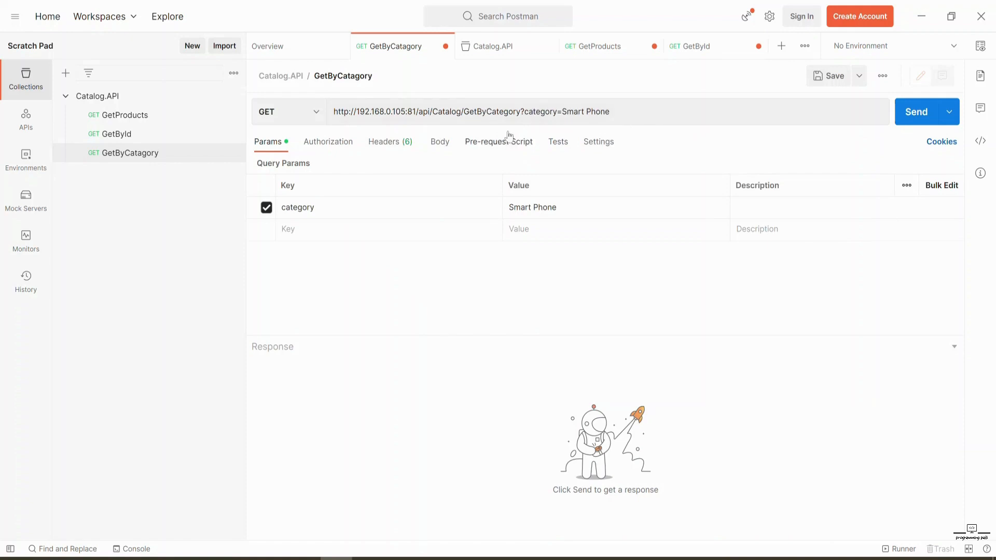
Send the GetByCatagory request and look through the products in its response body
{"action": "left_click", "coordinate": [920, 115]}
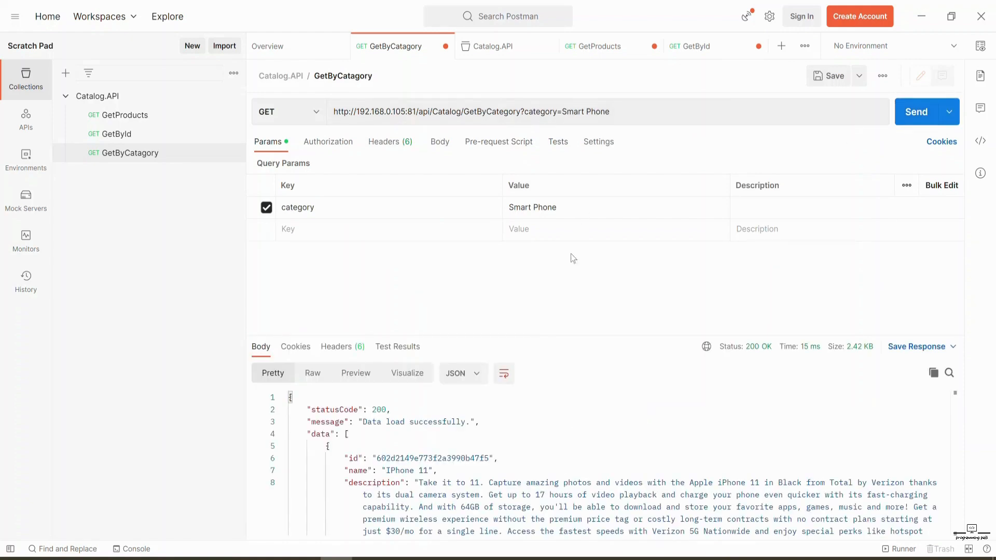
{"action": "scroll", "coordinate": [475, 453], "scroll_direction": "down", "scroll_amount": 6}
{"action": "scroll", "coordinate": [475, 453], "scroll_direction": "up", "scroll_amount": 6}
{"action": "scroll", "coordinate": [488, 423], "scroll_direction": "down", "scroll_amount": 6}
Test the GetByCatagory request with the category Smart Phonedfd and change the category back to Smart Phone
{"action": "left_click", "coordinate": [632, 115]}
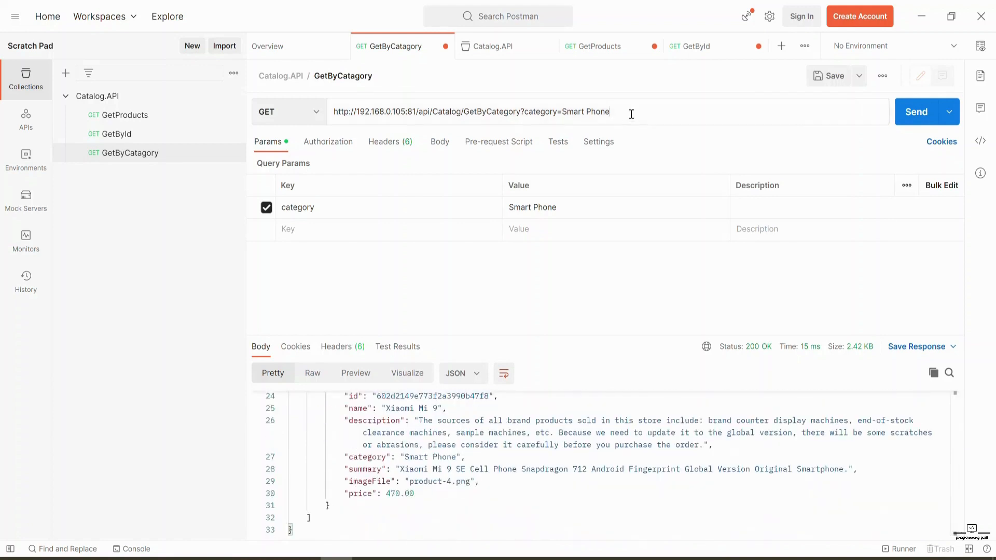
{"action": "type", "text": "dfd"}
{"action": "left_click", "coordinate": [910, 121]}
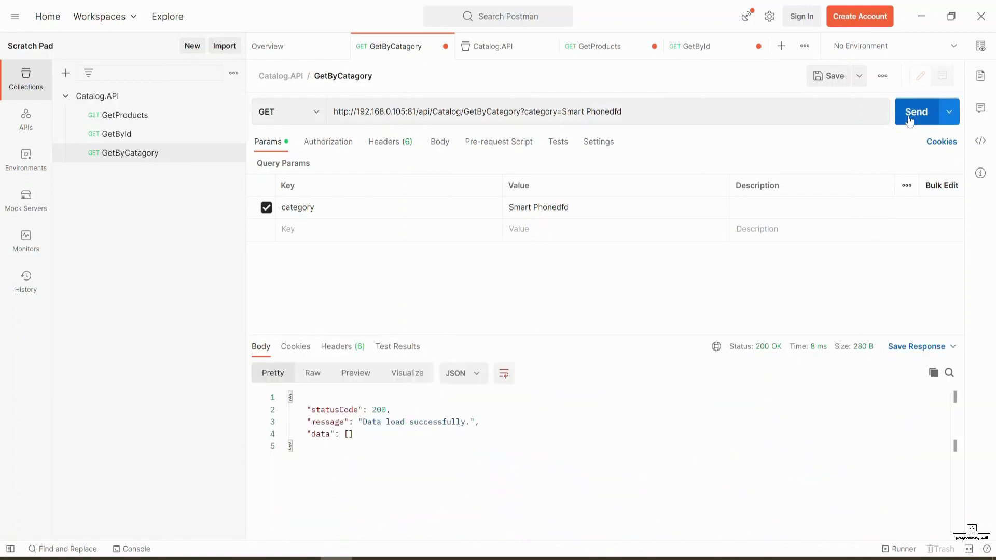
{"action": "left_click", "coordinate": [665, 115]}
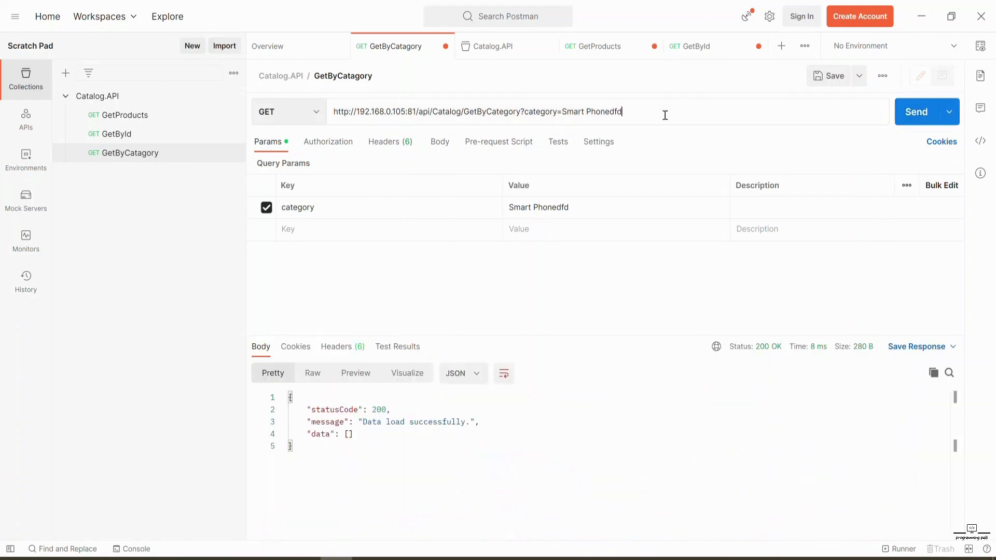
{"action": "key", "text": "BackSpace"}
Resend the GetByCatagory request for the Smart Phone category and review the full response from the first to the last product
{"action": "left_click", "coordinate": [899, 122]}
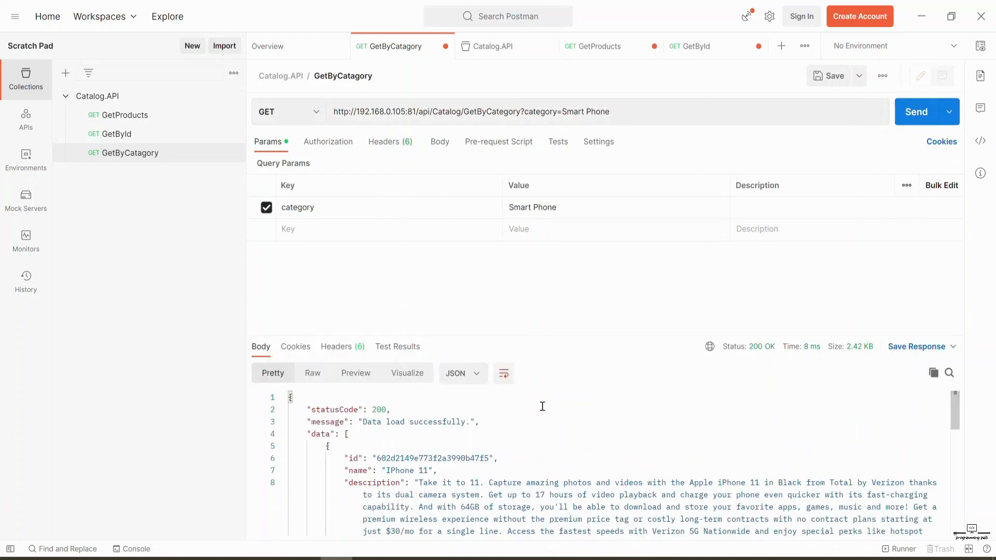
{"action": "scroll", "coordinate": [446, 507], "scroll_direction": "down", "scroll_amount": 10}
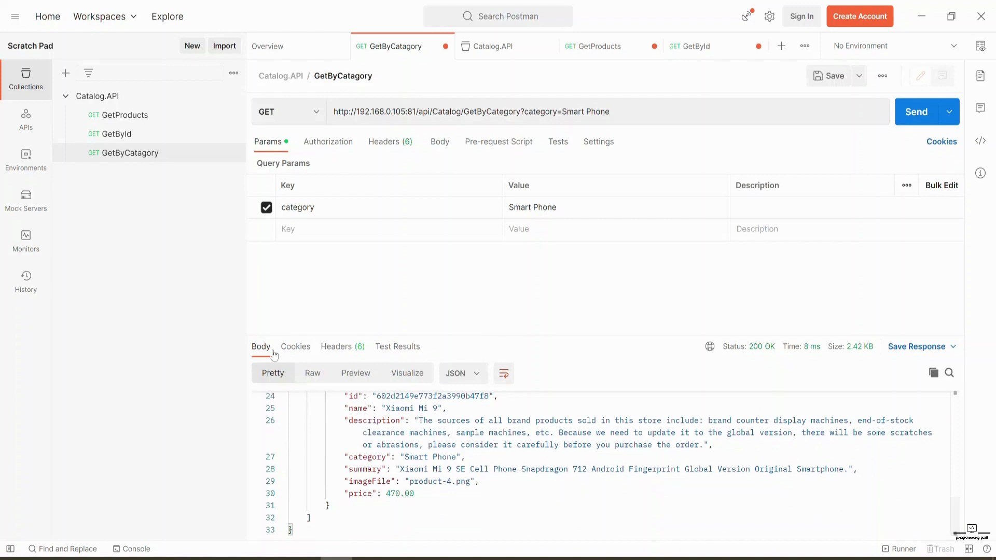
{"action": "scroll", "coordinate": [404, 424], "scroll_direction": "up", "scroll_amount": 7}
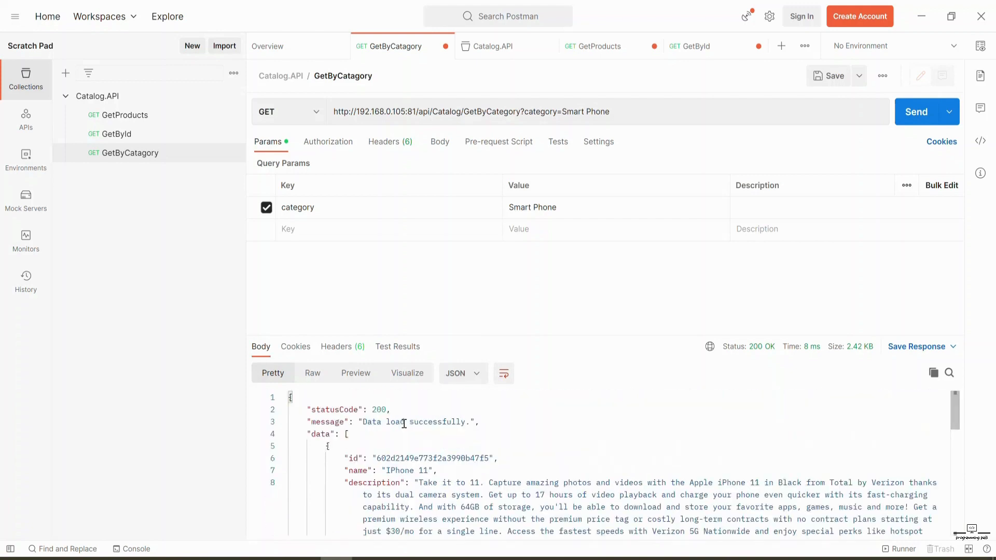
{"action": "scroll", "coordinate": [404, 424], "scroll_direction": "down", "scroll_amount": 4}
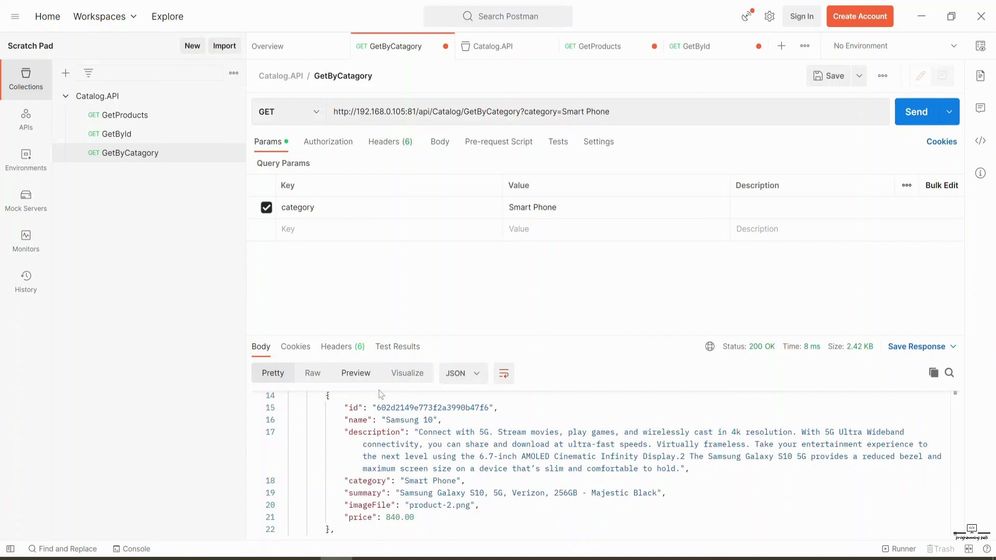
{"action": "scroll", "coordinate": [380, 394], "scroll_direction": "up", "scroll_amount": 5}
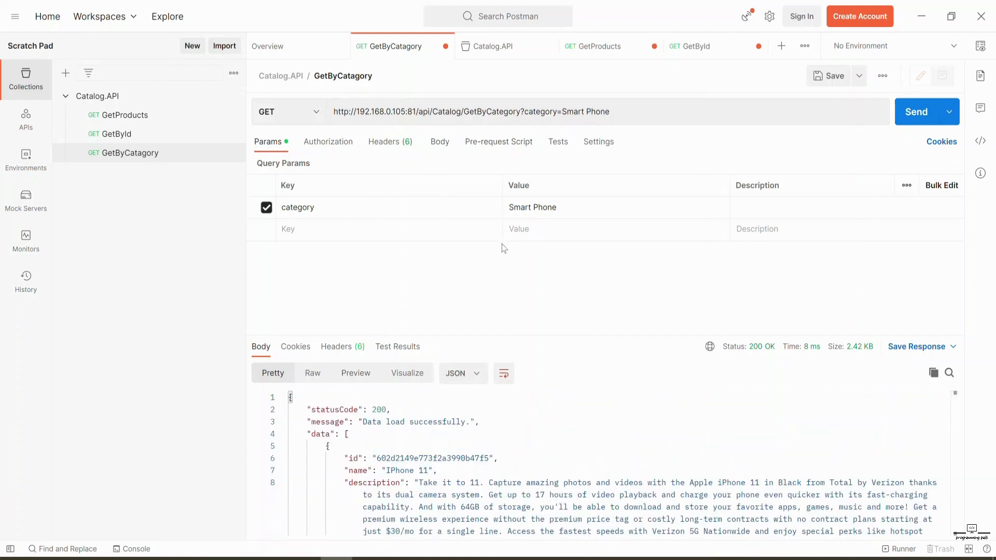
{"action": "scroll", "coordinate": [528, 444], "scroll_direction": "down", "scroll_amount": 10}
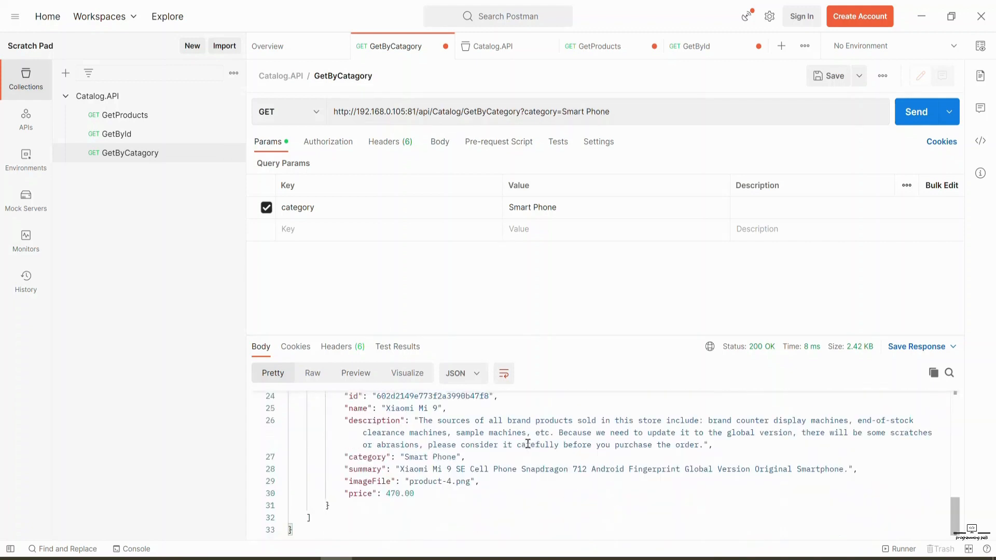